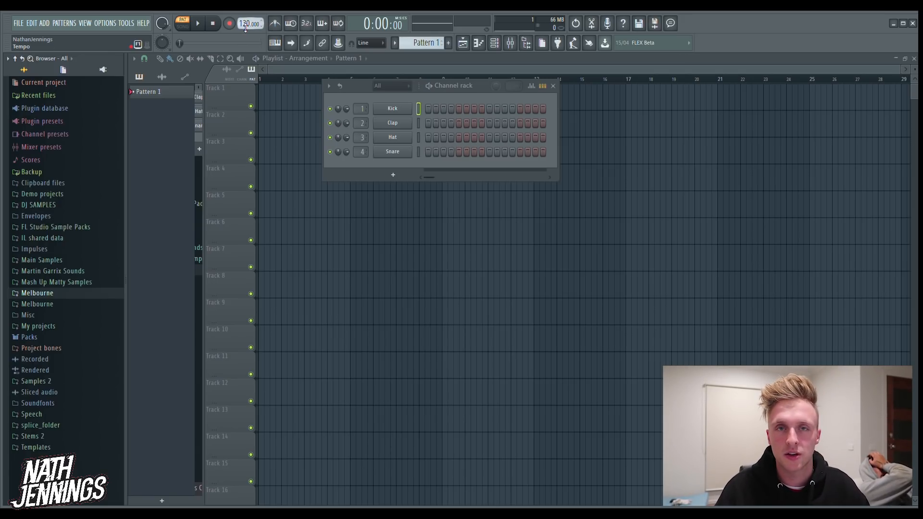
# Set the project tempo to 128 BPM and open the Kicks folder of the Drums pack in the browser
pyautogui.moveTo(245, 27)
pyautogui.mouseDown()
pyautogui.moveTo(246, 18)
pyautogui.moveTo(246, 28)
pyautogui.mouseUp()
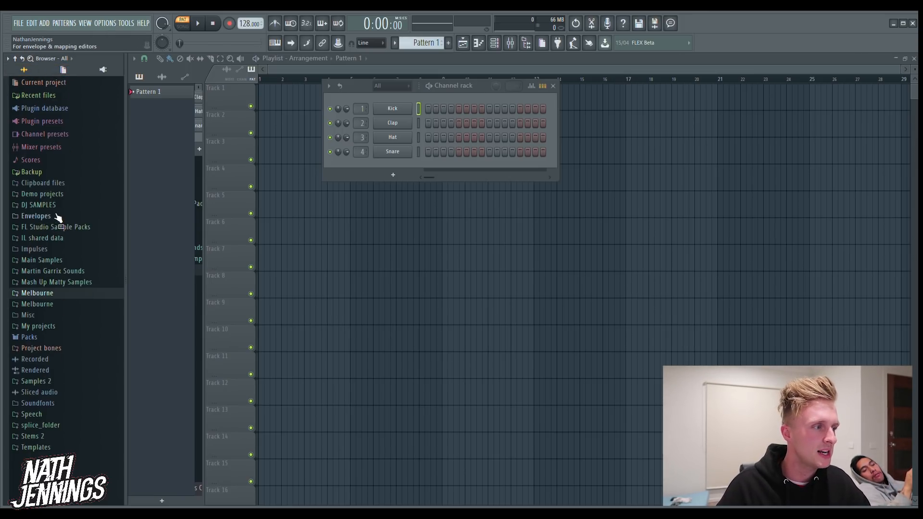
pyautogui.click(42, 338)
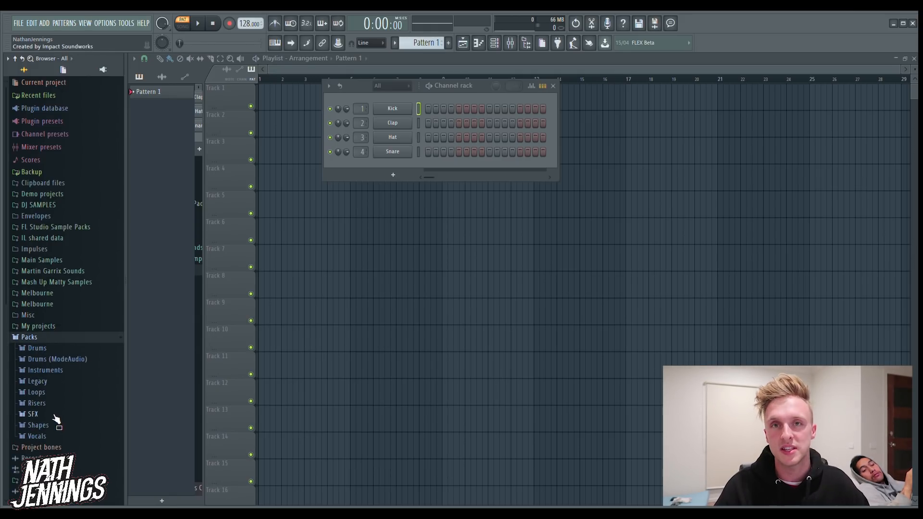
pyautogui.click(52, 350)
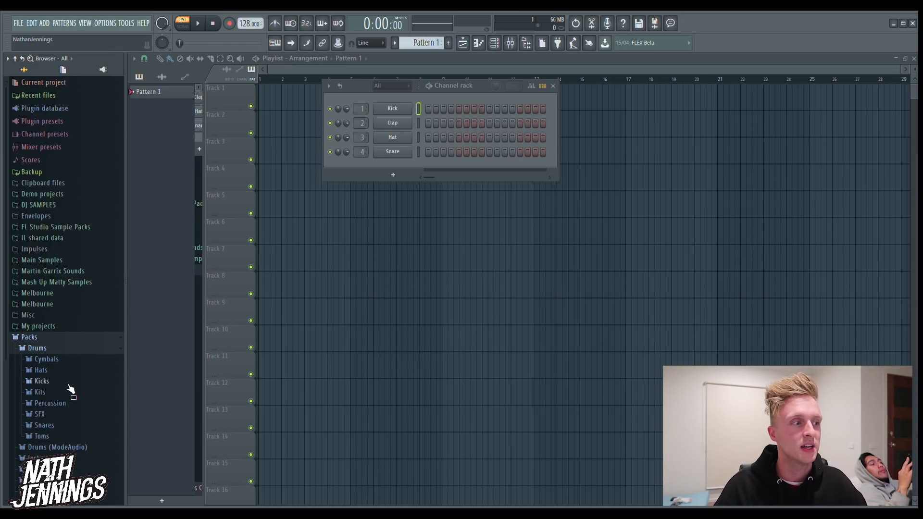
pyautogui.click(43, 339)
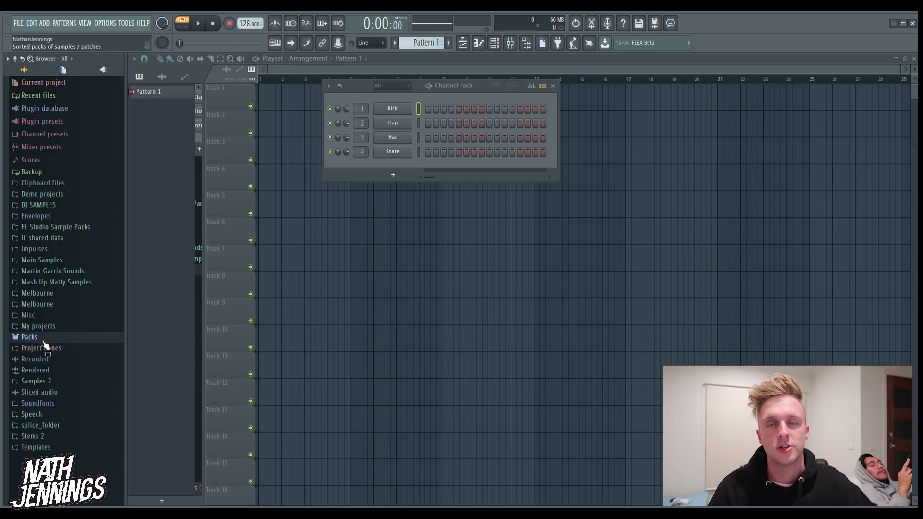
pyautogui.click(43, 340)
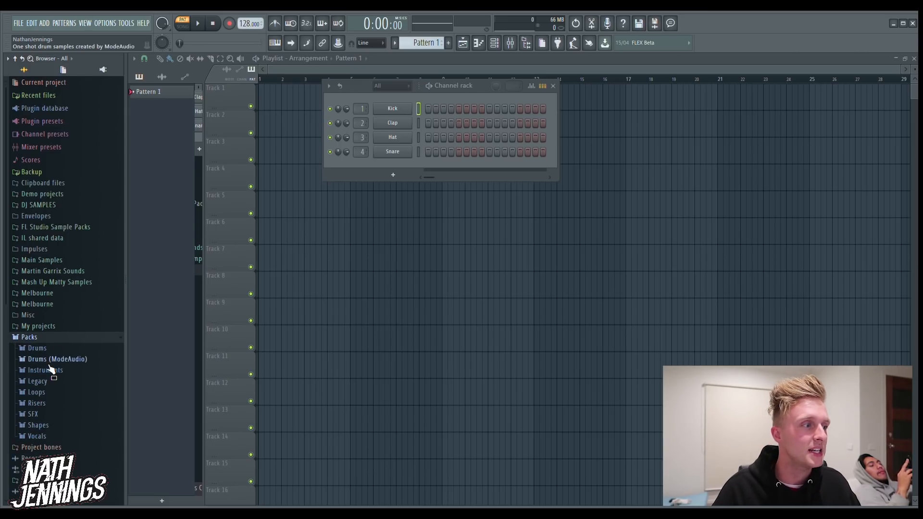
pyautogui.click(52, 350)
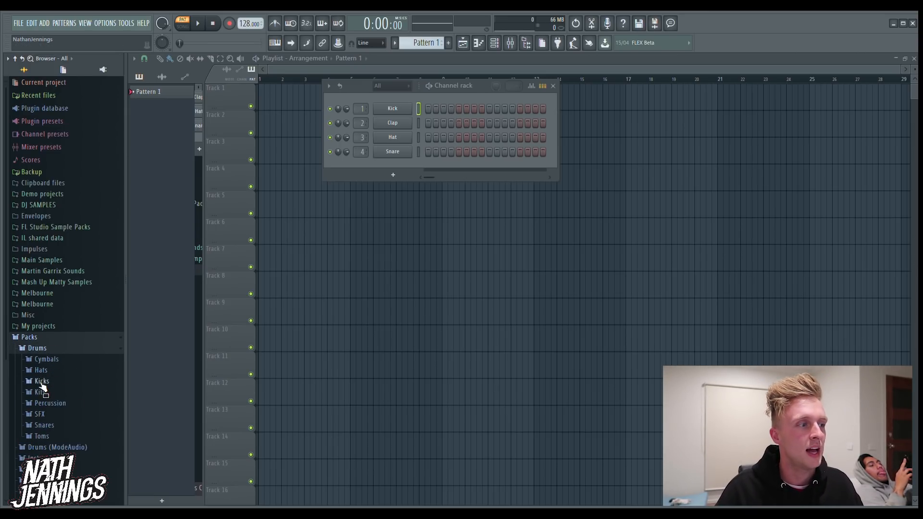
pyautogui.click(41, 380)
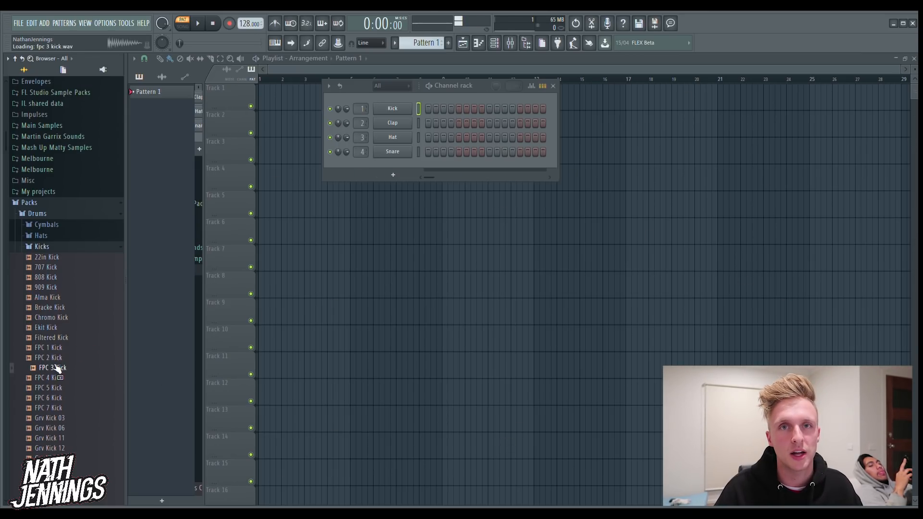
# Place FPC 3 Kick on each of the four beats of bar 1 on Track 1 and play it back in song mode
pyautogui.moveTo(56, 368); pyautogui.dragTo(271, 283)
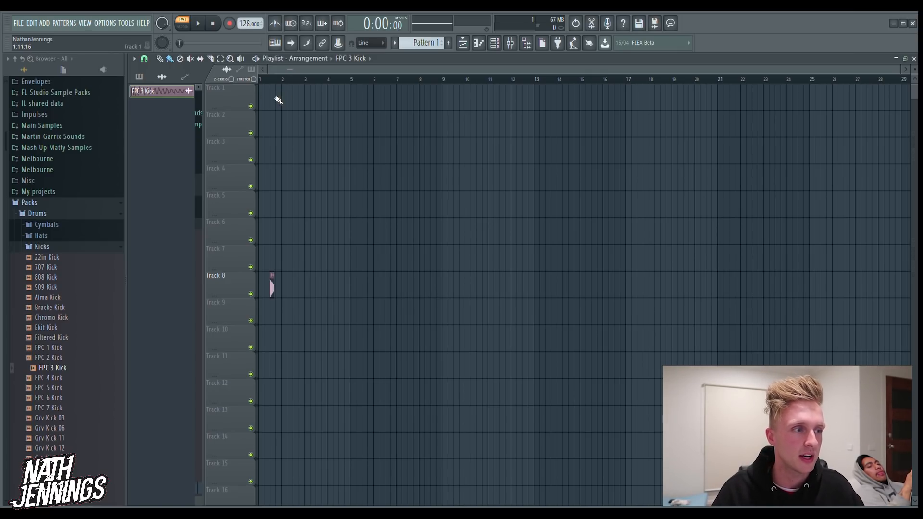
pyautogui.moveTo(278, 288); pyautogui.dragTo(261, 99)
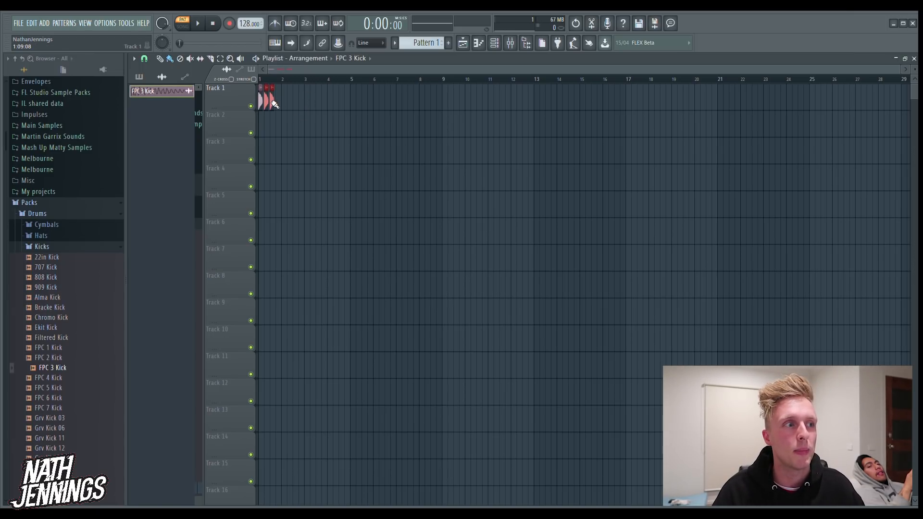
pyautogui.click(182, 26)
pyautogui.click(198, 24)
pyautogui.click(213, 24)
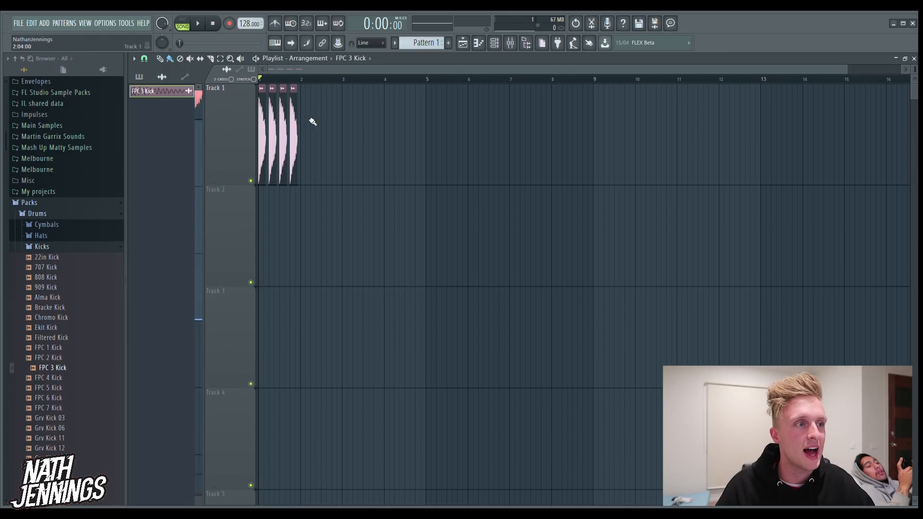
# Repeat the four-kick bar on Track 1 through bar 8 and move the playhead to the last beat of bar 8
pyautogui.moveTo(306, 124)
pyautogui.mouseDown()
pyautogui.moveTo(547, 124)
pyautogui.moveTo(592, 114)
pyautogui.mouseUp()
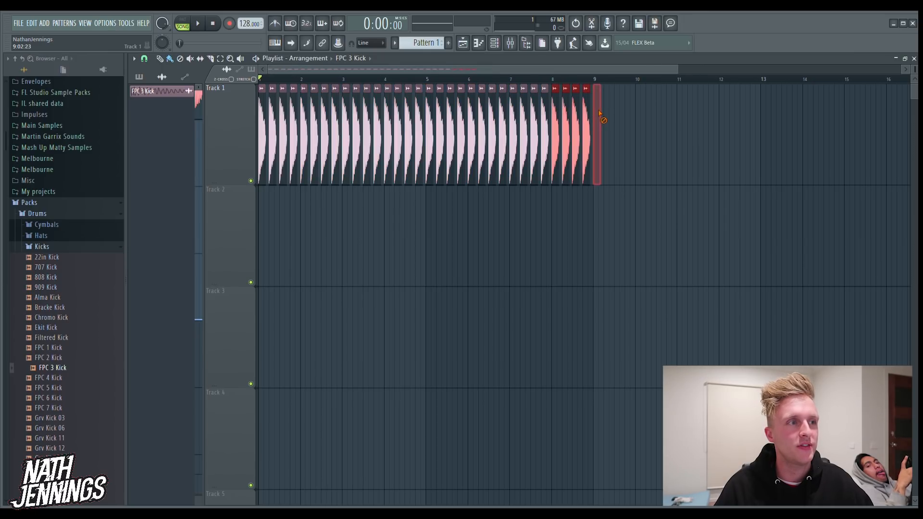
pyautogui.click(584, 78)
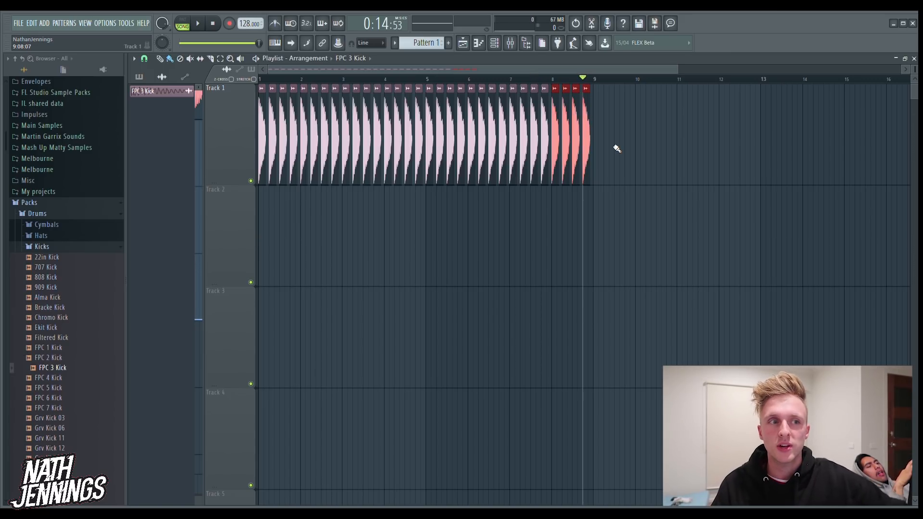
# Collapse the Kicks folder, open Cymbals and place the Broken Crash sample on Track 2 within bar 1
pyautogui.click(66, 249)
pyautogui.click(66, 226)
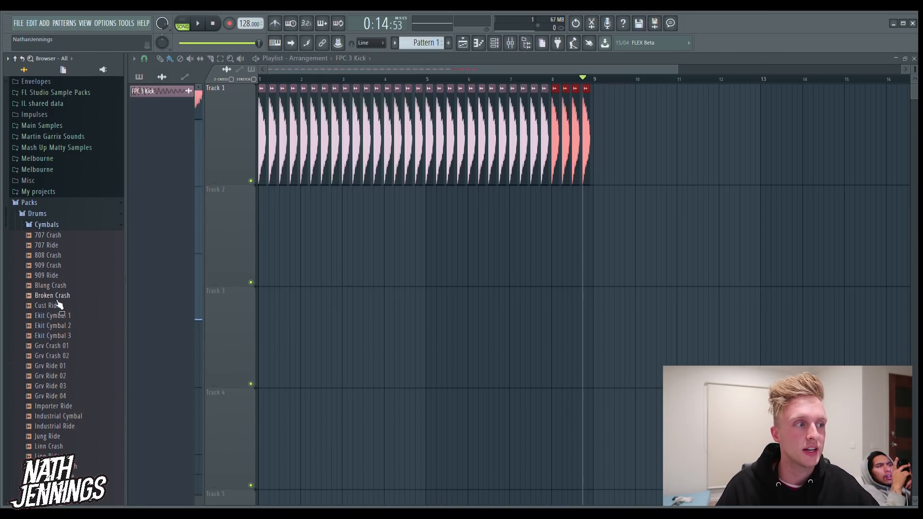
pyautogui.moveTo(54, 296); pyautogui.dragTo(281, 226)
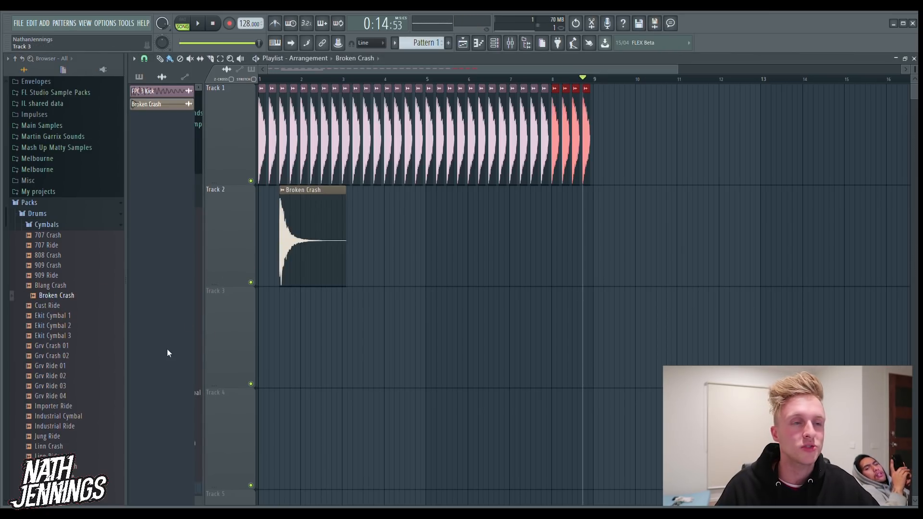
# Audition the 909 Ride, Broken Crash and Ekit Cymbal 3 samples from the Cymbals folder
pyautogui.click(64, 275)
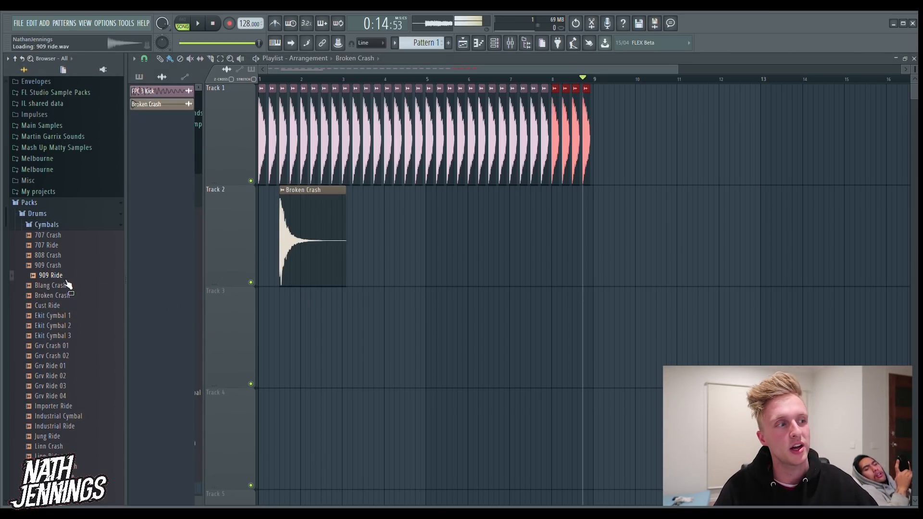
pyautogui.click(64, 295)
pyautogui.click(75, 335)
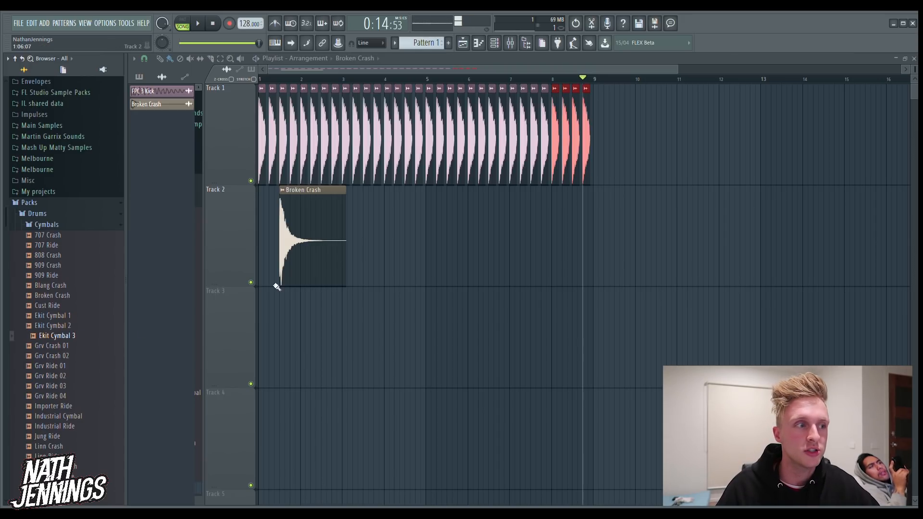
# Move the Broken Crash clip on Track 2 to the second beat of bar 1 and shorten its end
pyautogui.click(293, 245)
pyautogui.click(231, 59)
pyautogui.moveTo(524, 336); pyautogui.dragTo(79, 198)
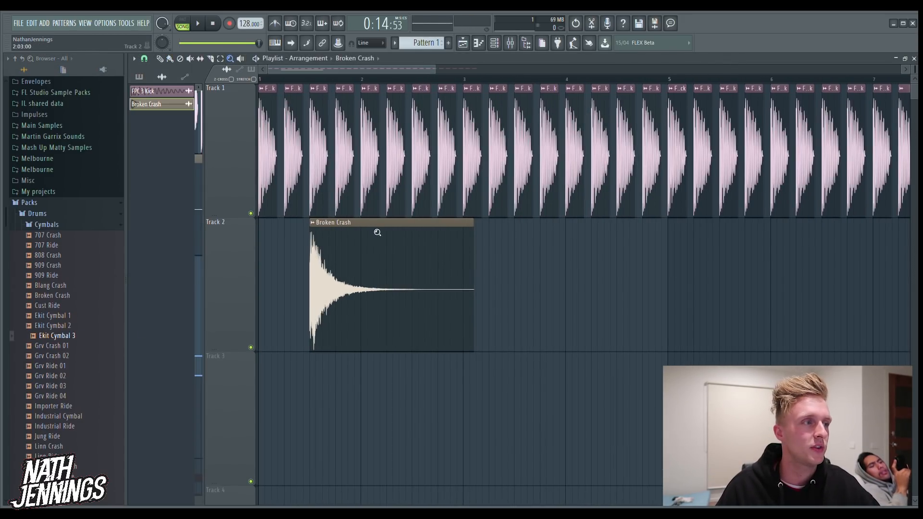
pyautogui.click(160, 59)
pyautogui.moveTo(404, 282); pyautogui.dragTo(375, 286)
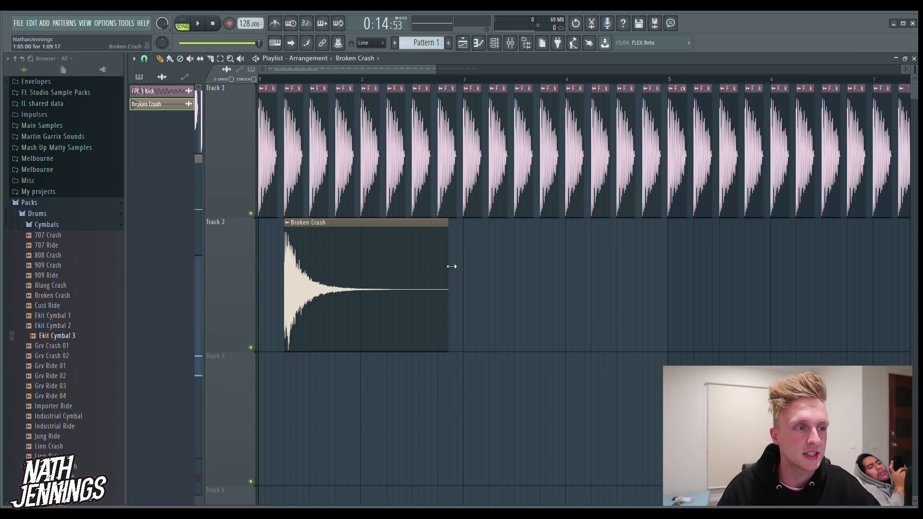
pyautogui.moveTo(451, 266); pyautogui.dragTo(358, 302)
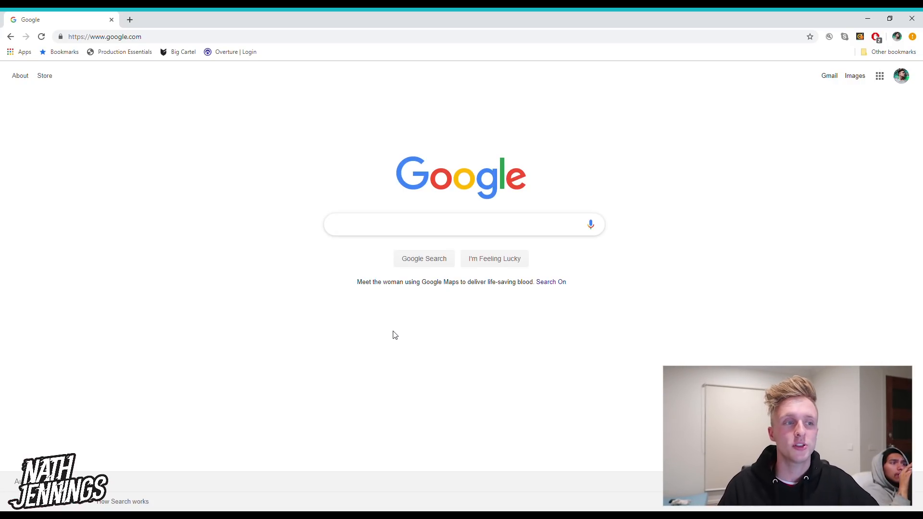
# Switch to the web browser, search Google for "splice" and open the official Splice website
pyautogui.write('splice')
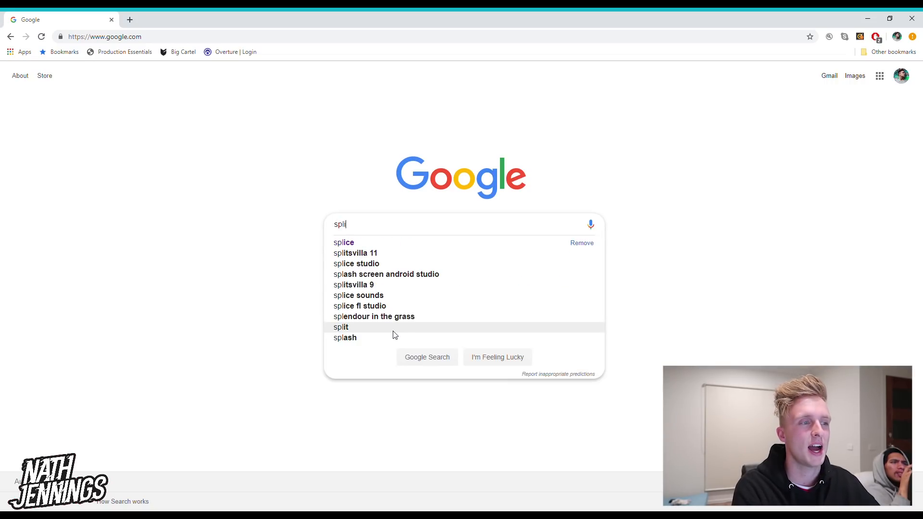
pyautogui.press('Return')
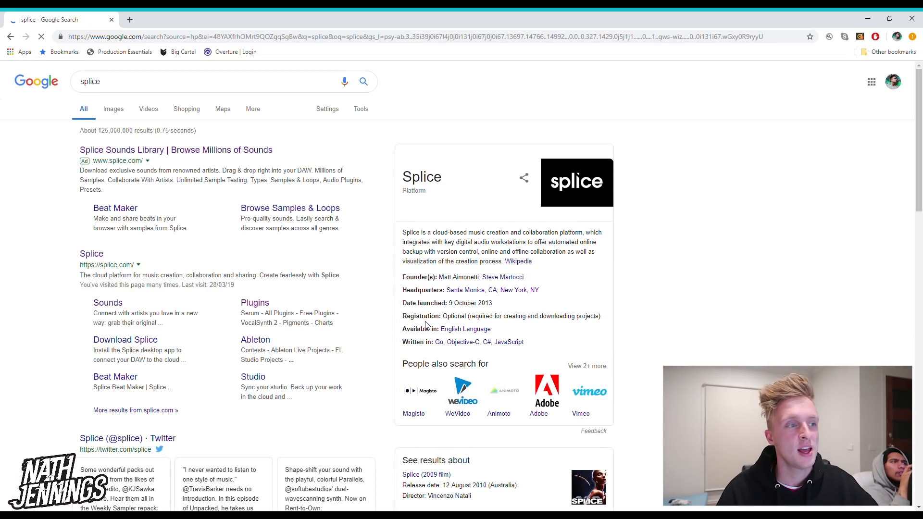
pyautogui.click(96, 261)
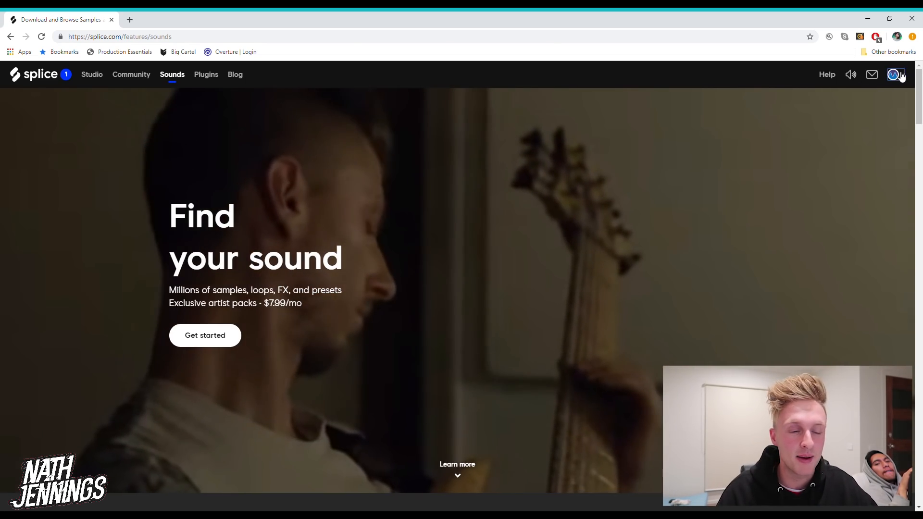
# Look over the account options and the introduction on the Splice Sounds page
pyautogui.click(895, 75)
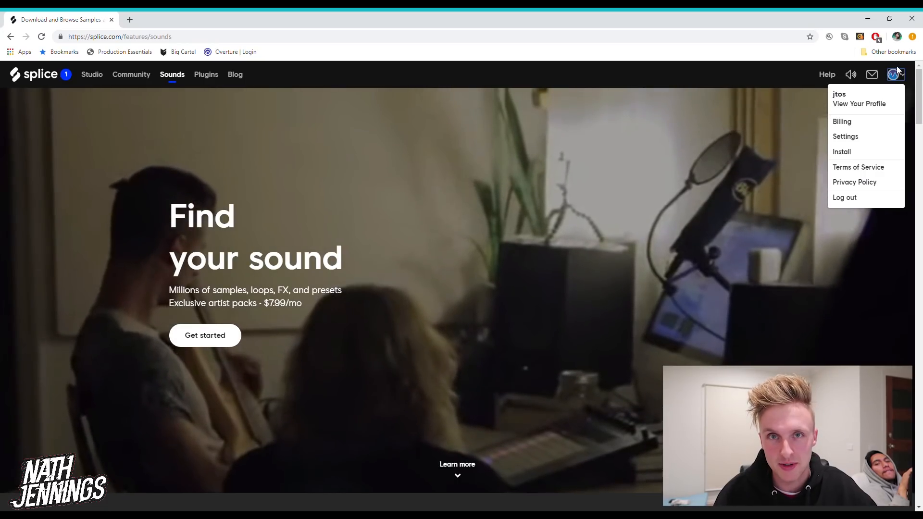
pyautogui.click(900, 77)
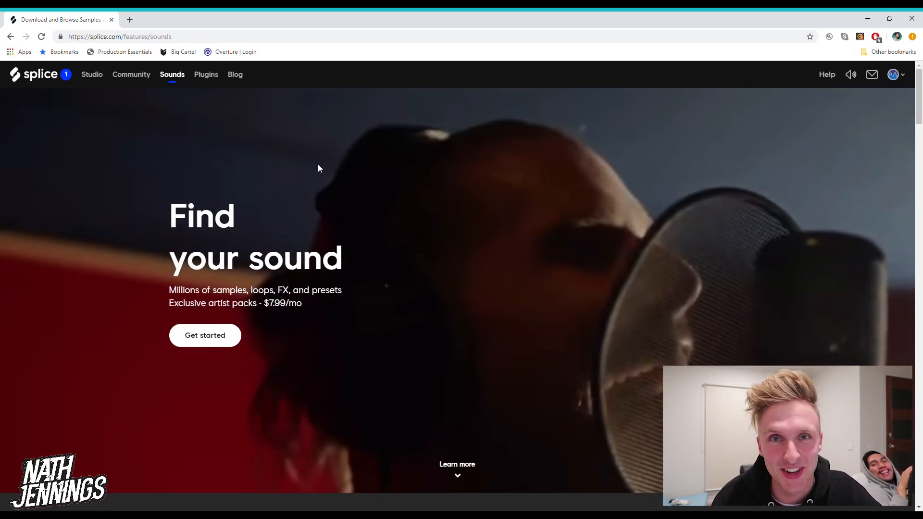
pyautogui.scroll(-5, 275, 292)
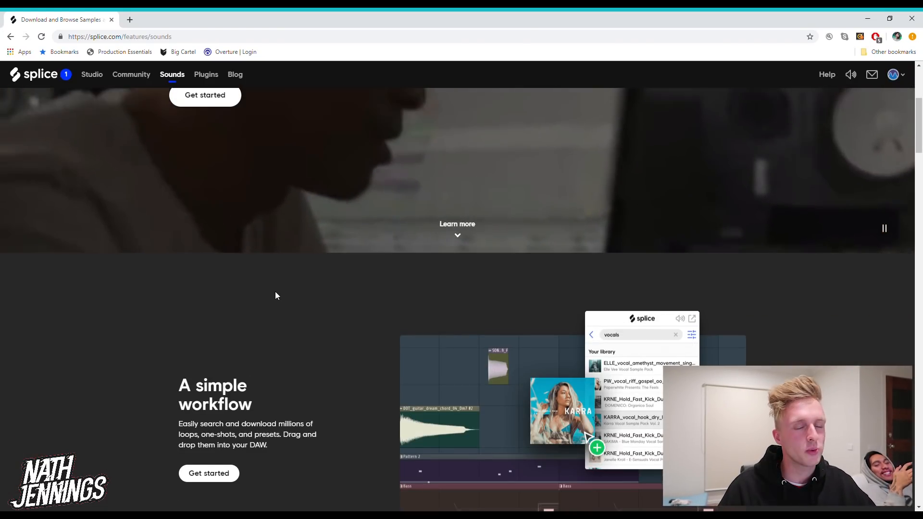
pyautogui.scroll(5, 275, 292)
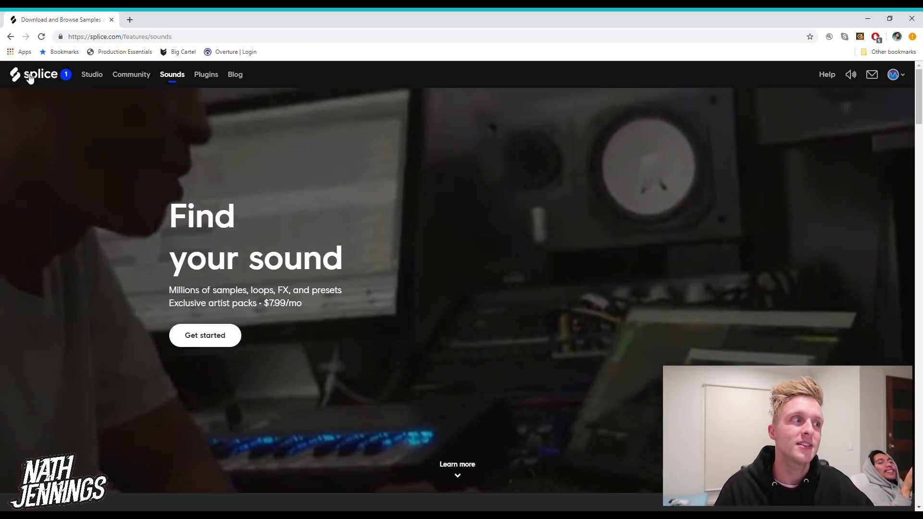
pyautogui.click(28, 75)
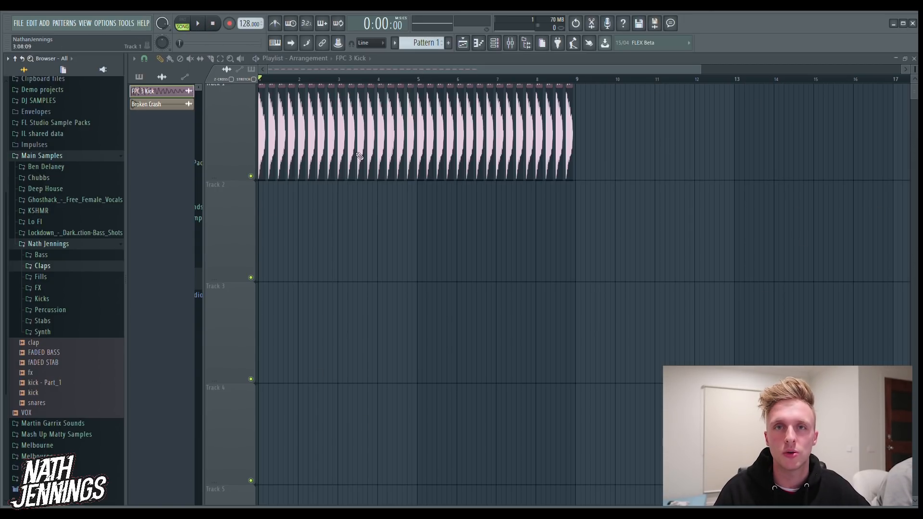
# Switch to FL Studio, play the start of the kick arrangement and set playback to pattern mode
pyautogui.click(198, 23)
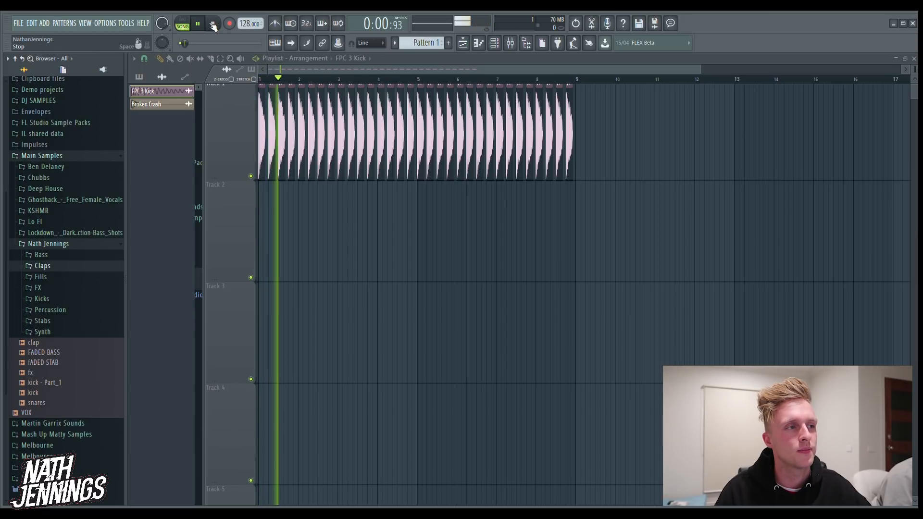
pyautogui.click(214, 25)
pyautogui.click(183, 22)
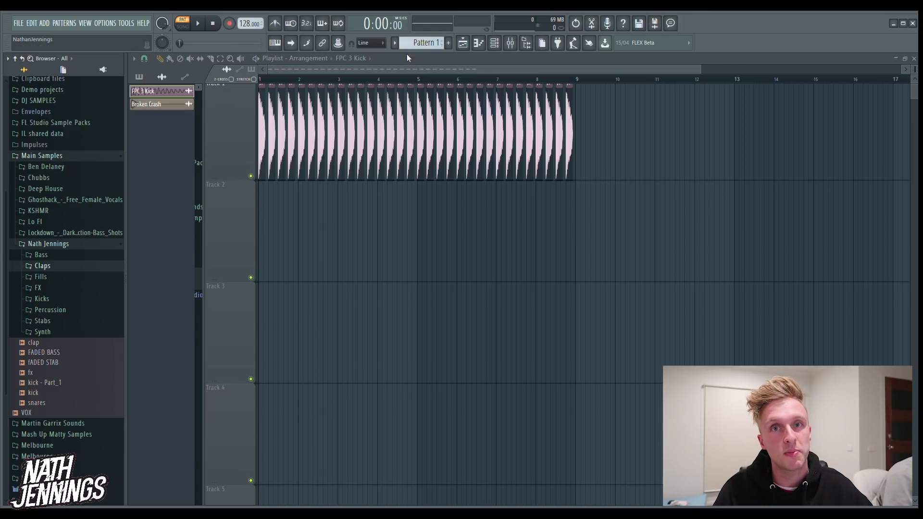
# Rename Pattern 1 as Kick
pyautogui.click(447, 44)
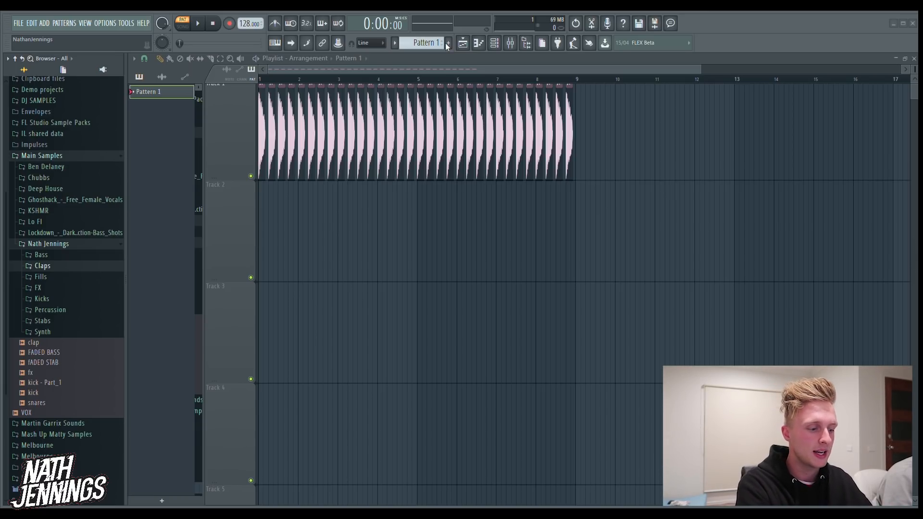
pyautogui.press('F2')
pyautogui.write('Kick')
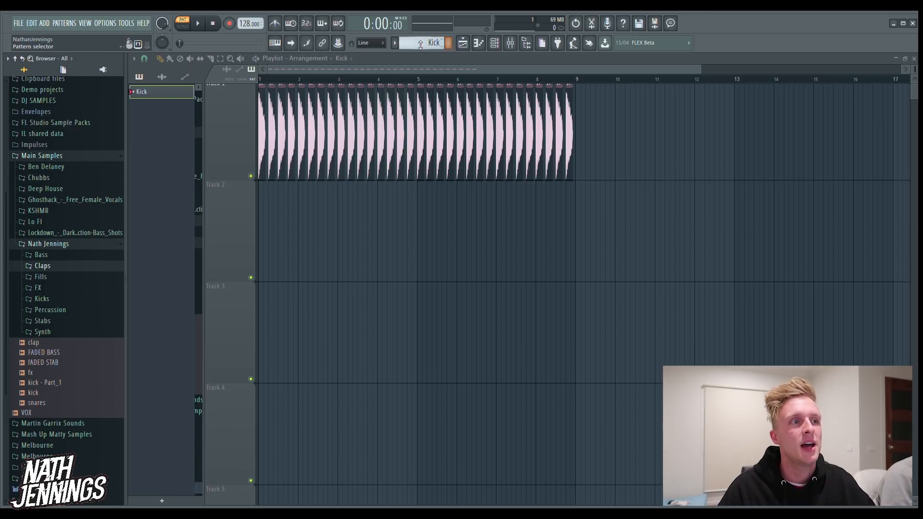
pyautogui.press('Return')
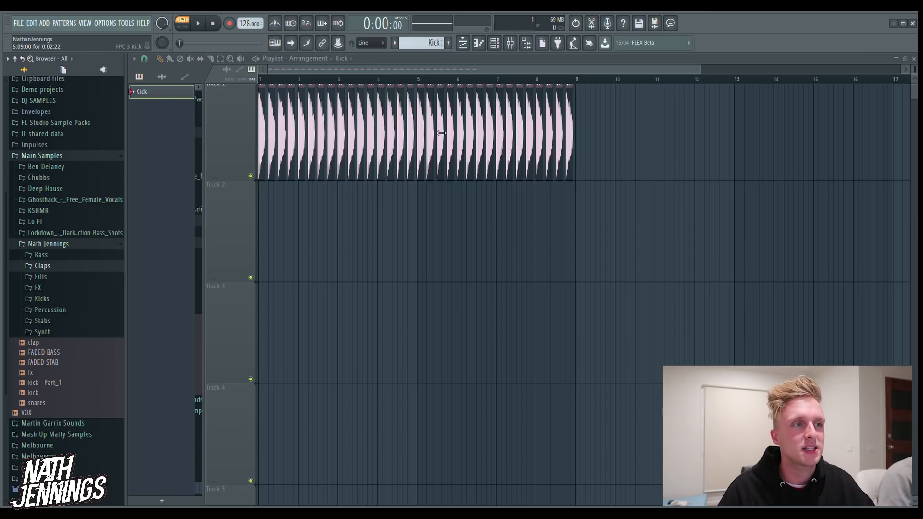
# Show all channels in the channel rack and program FPC 3 Kick hits on steps 1, 5, 9 and 13
pyautogui.click(494, 43)
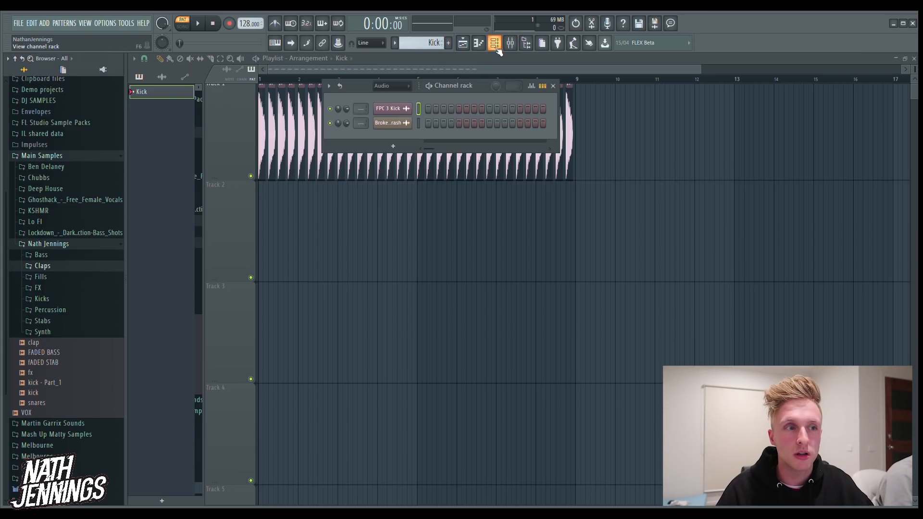
pyautogui.click(387, 85)
pyautogui.click(387, 95)
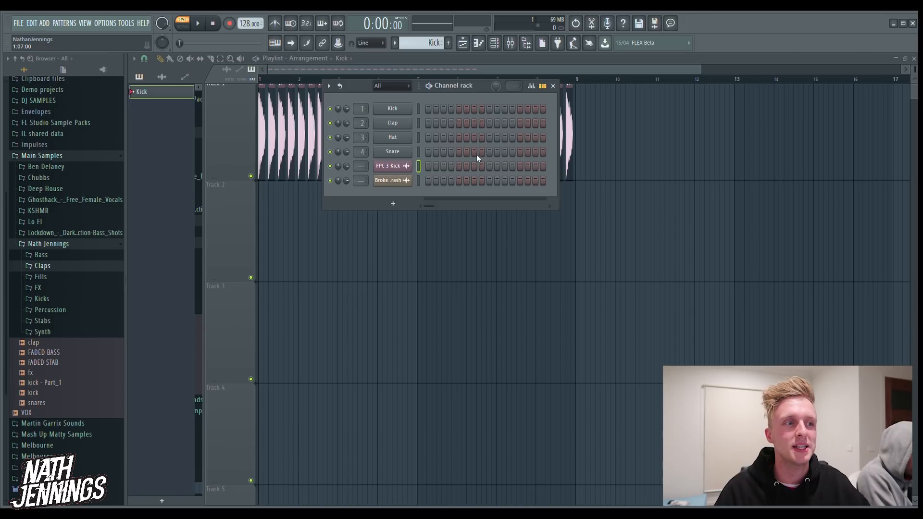
pyautogui.click(428, 167)
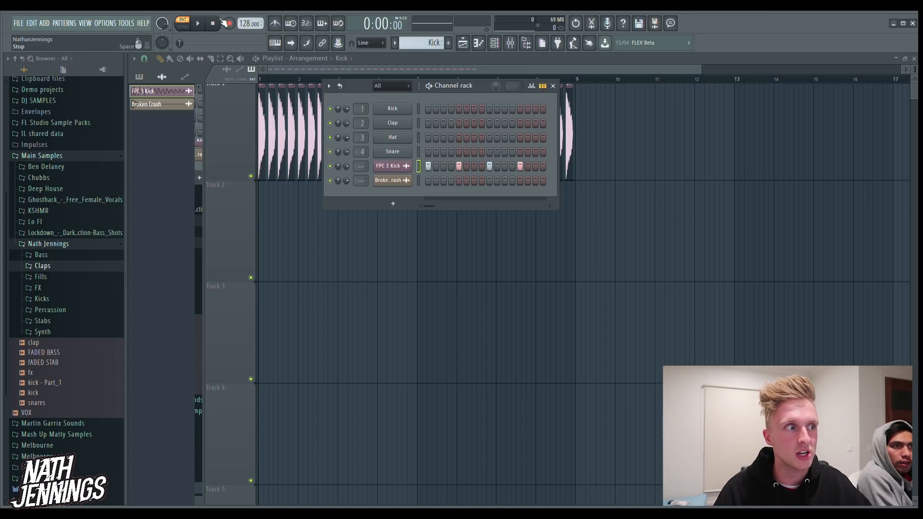
# Play back the Kick pattern, and place it on Track 2 of the playlist at bar 5
pyautogui.click(197, 25)
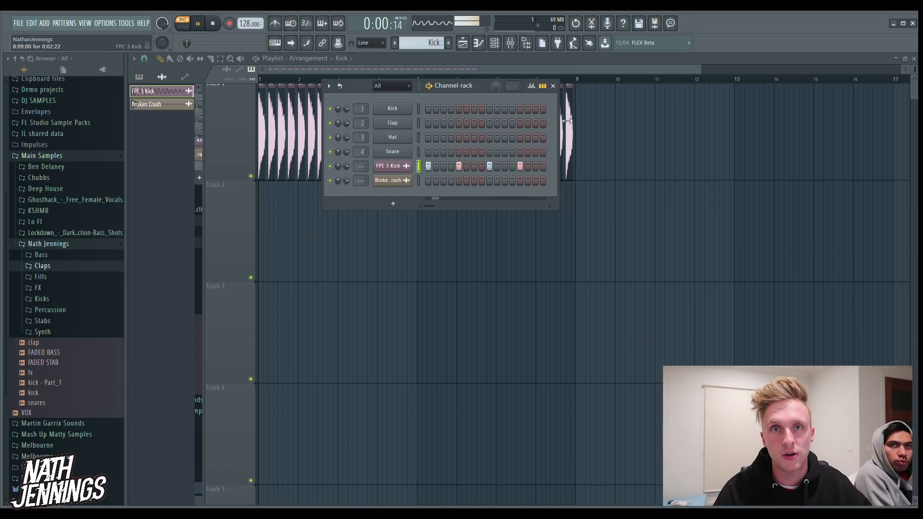
pyautogui.click(198, 24)
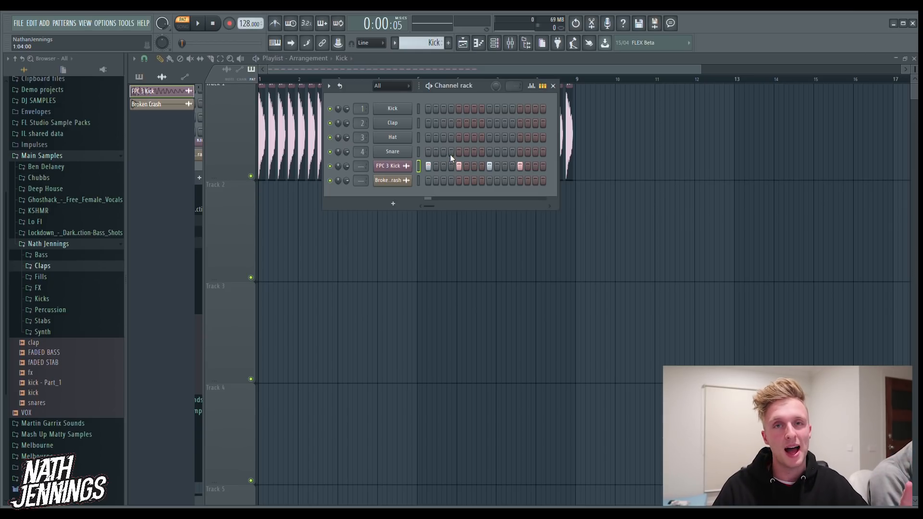
pyautogui.click(462, 43)
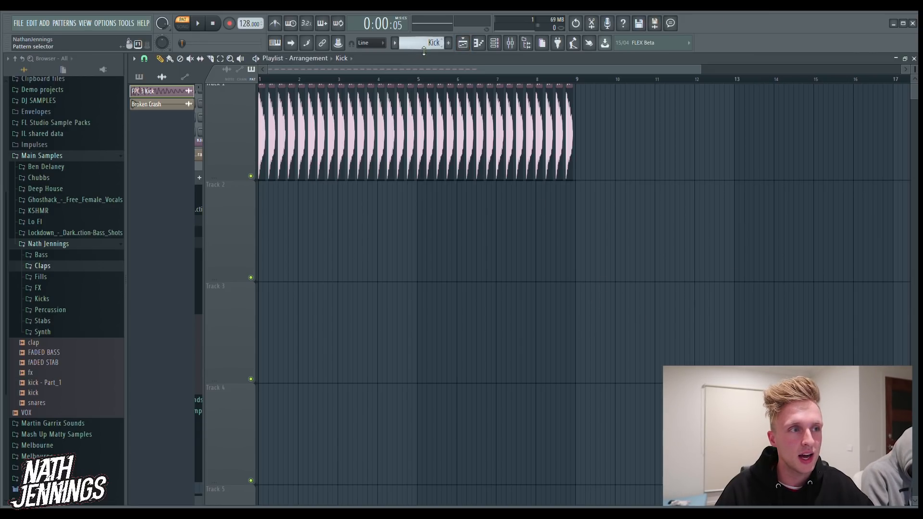
pyautogui.click(139, 77)
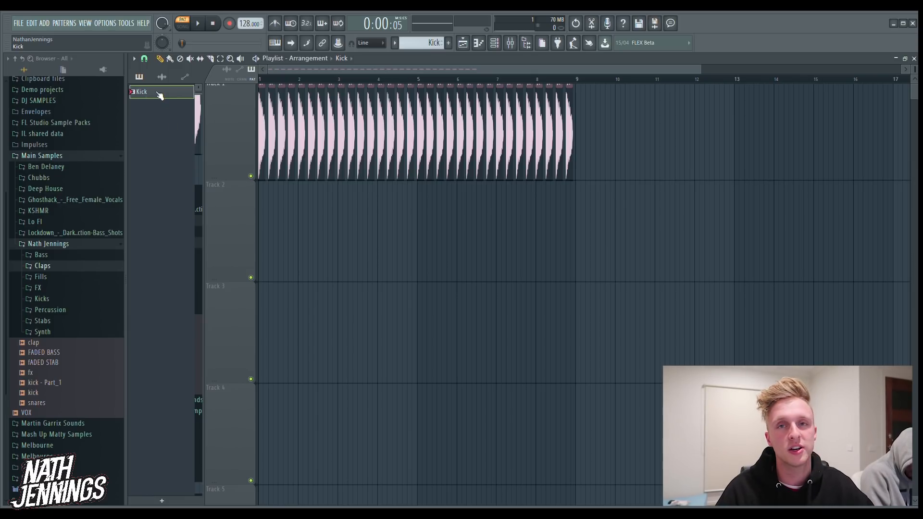
pyautogui.moveTo(427, 248)
pyautogui.mouseDown()
pyautogui.moveTo(439, 252)
pyautogui.moveTo(436, 245)
pyautogui.mouseUp()
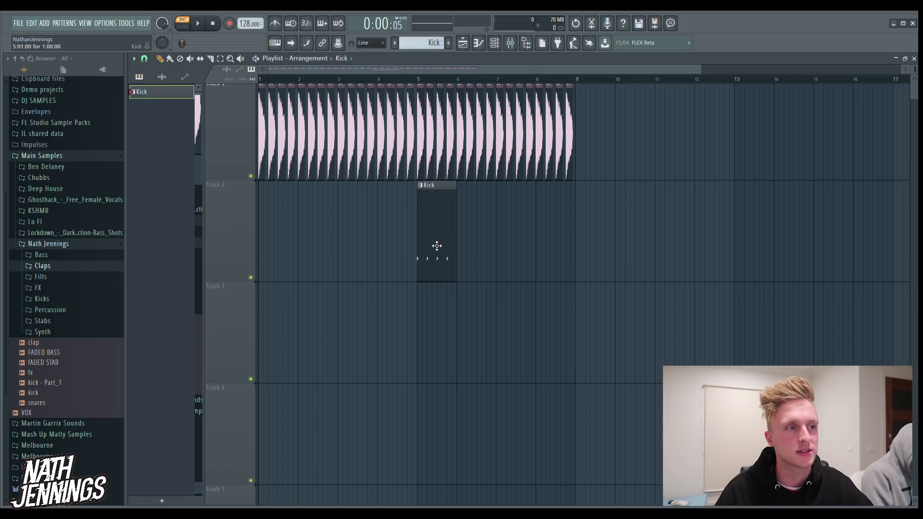
# Play the start of the arrangement in song mode and delete the audio kick clips on Track 1 from bar 5 onward
pyautogui.click(183, 25)
pyautogui.click(199, 26)
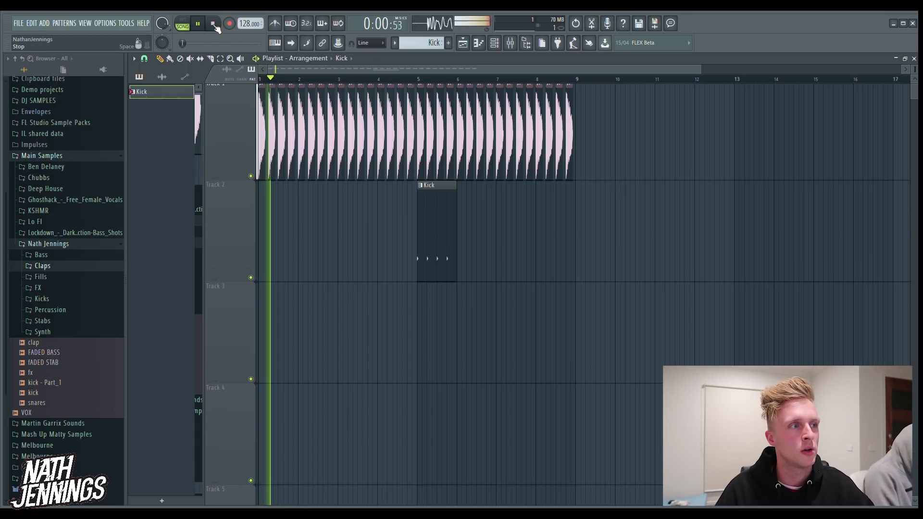
pyautogui.click(214, 26)
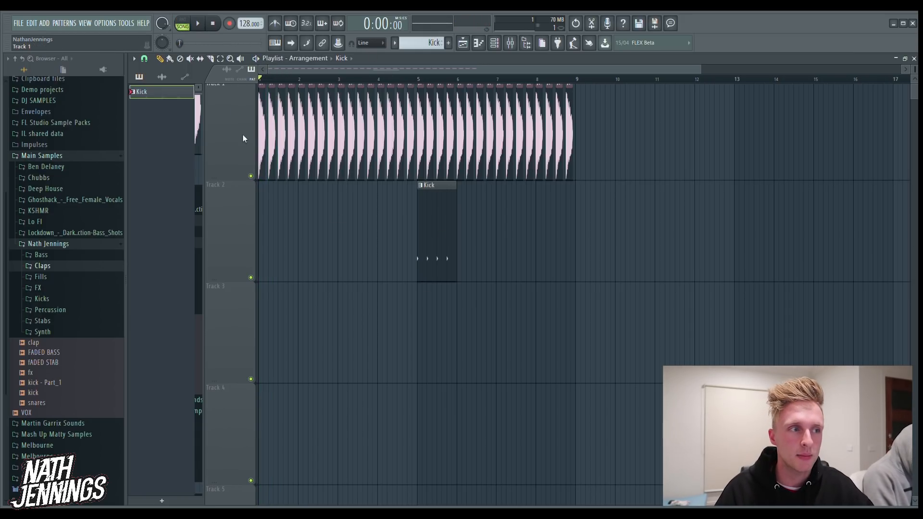
pyautogui.rightClick(424, 161)
pyautogui.moveTo(423, 160); pyautogui.dragTo(663, 127)
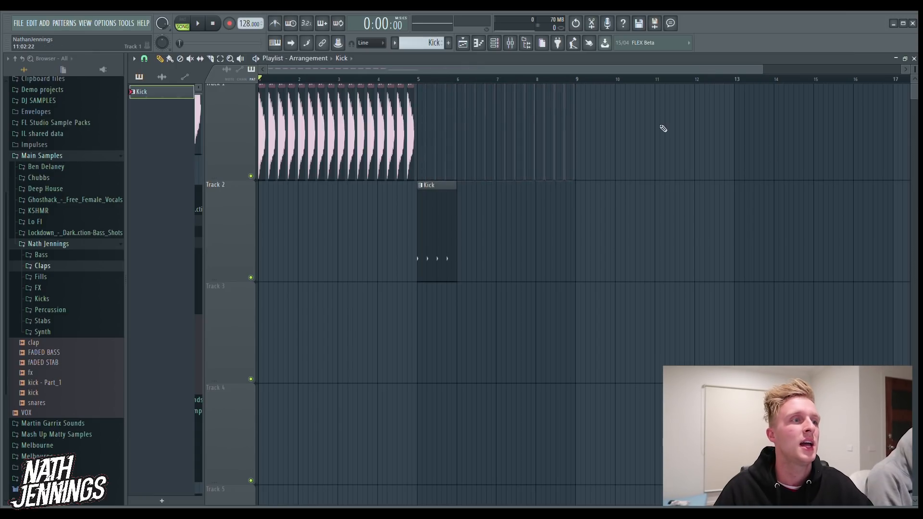
# Listen to the transition from the Track 1 kick clips into the Kick pattern at bar 5 and check the channel rack
pyautogui.click(403, 79)
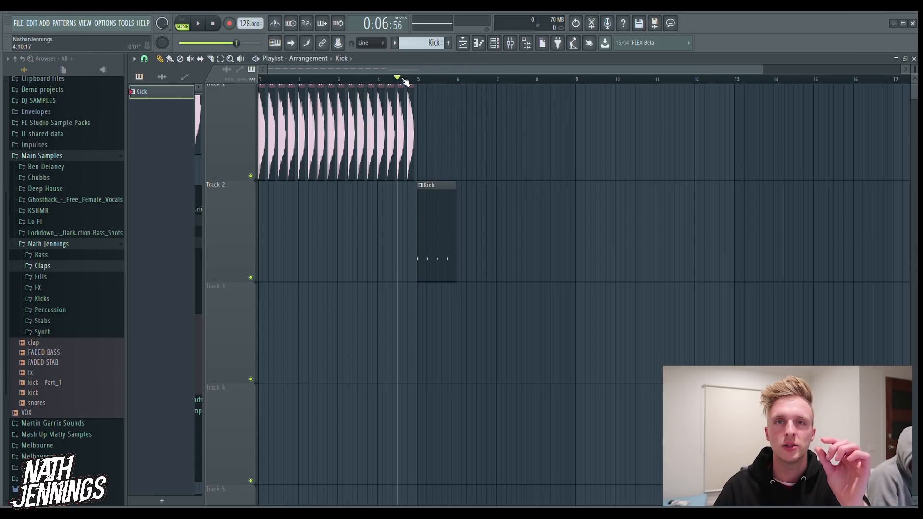
pyautogui.press('space')
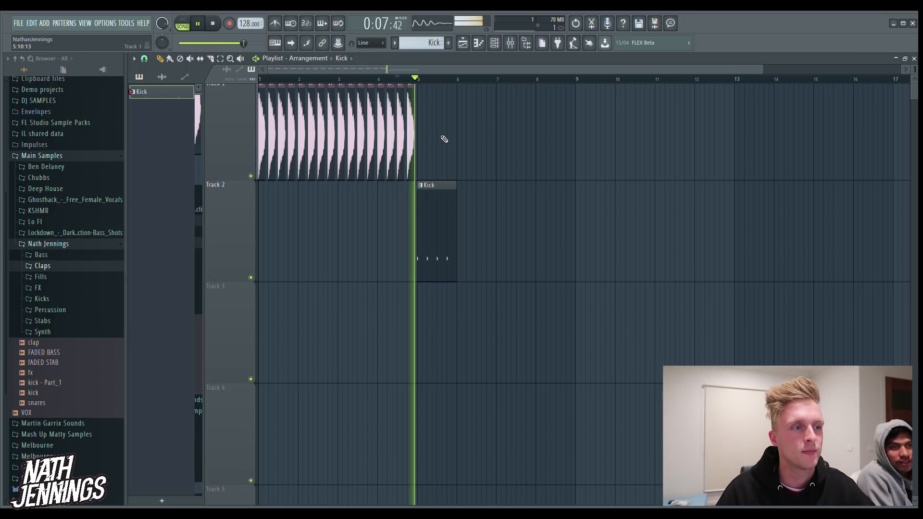
pyautogui.press('space')
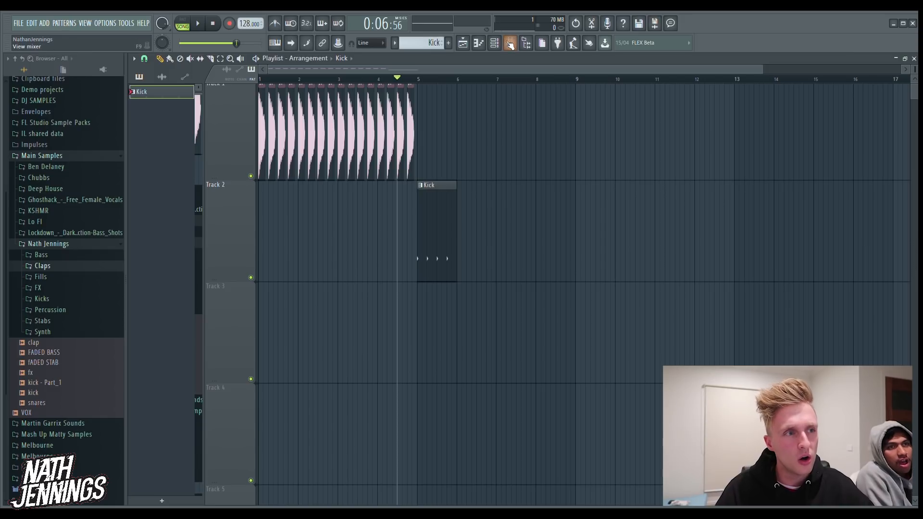
pyautogui.press('F6')
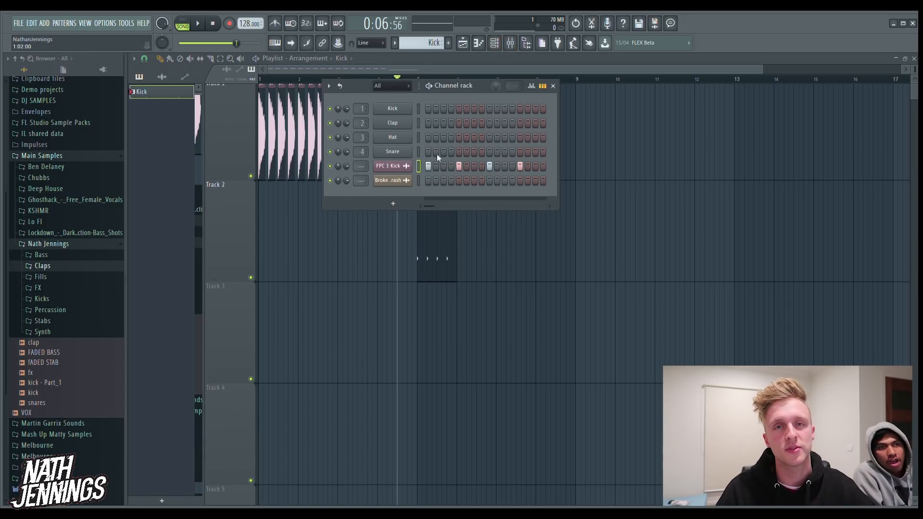
pyautogui.click(553, 86)
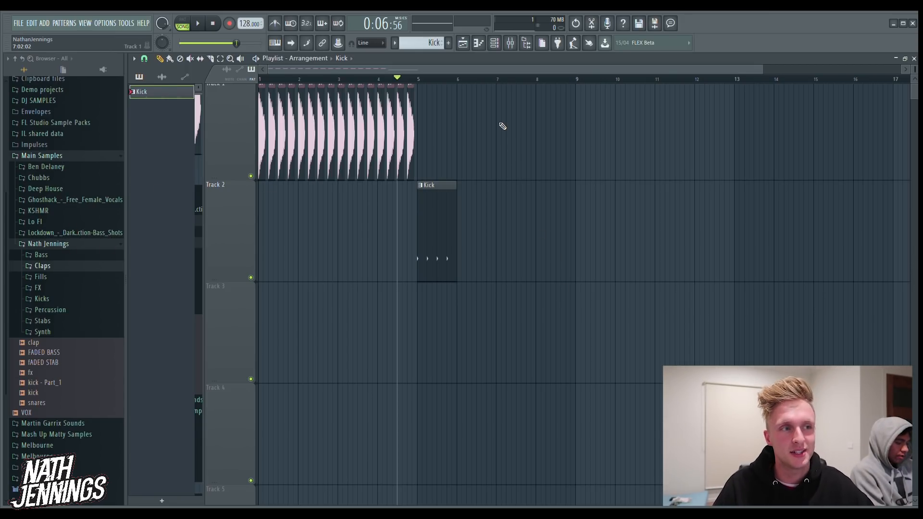
# Rewrite the FPC 3 Kick notes in the piano roll as four rising one-beat notes on C5, E5, G5 and A5
pyautogui.click(481, 48)
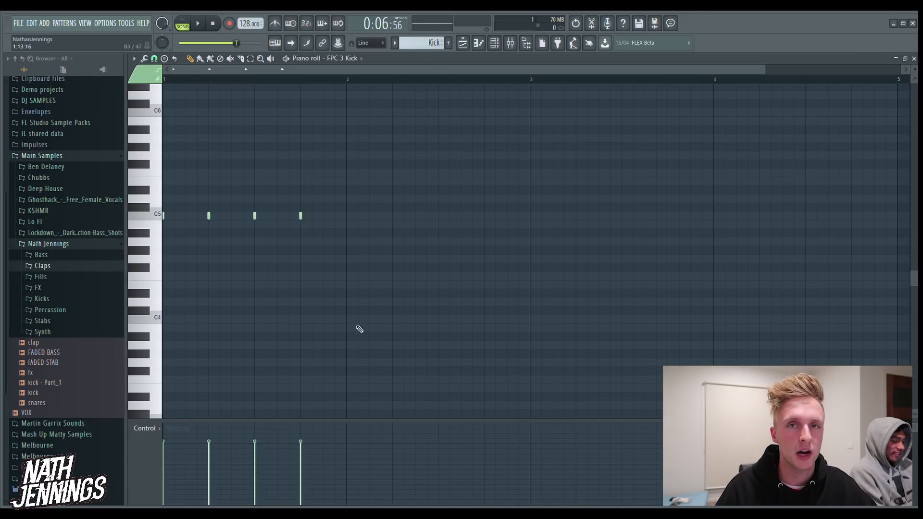
pyautogui.moveTo(166, 215); pyautogui.dragTo(208, 223)
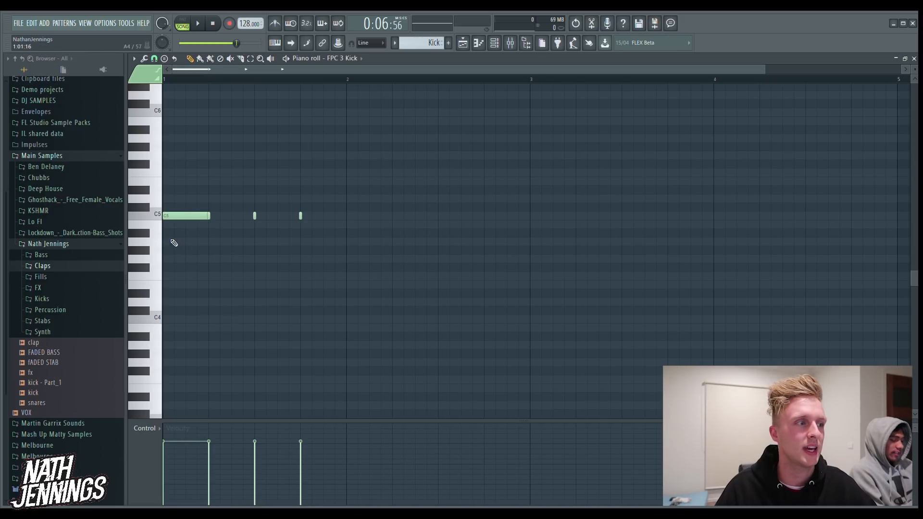
pyautogui.click(186, 220)
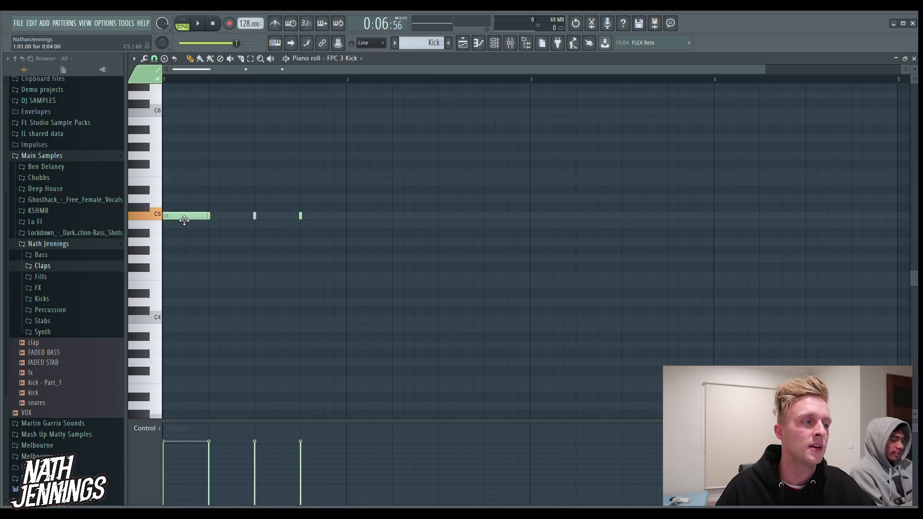
pyautogui.rightClick(210, 218)
pyautogui.click(212, 182)
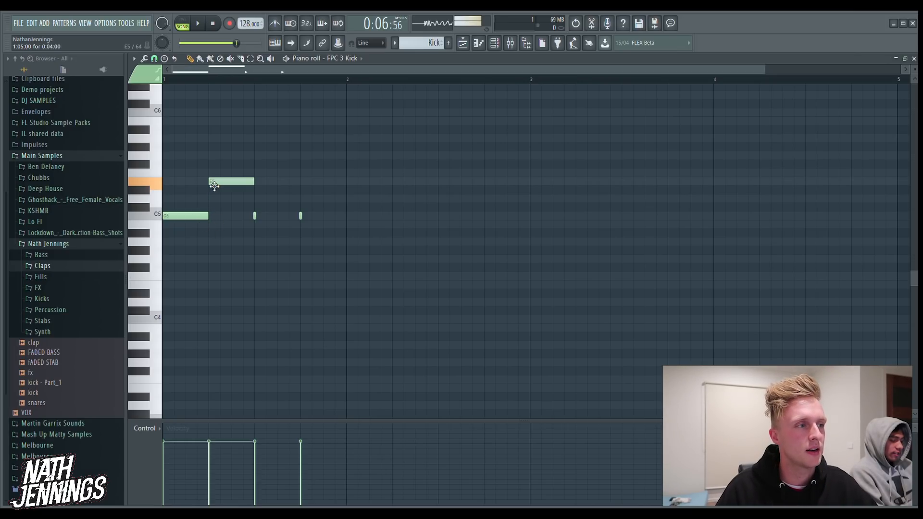
pyautogui.rightClick(254, 215)
pyautogui.click(246, 155)
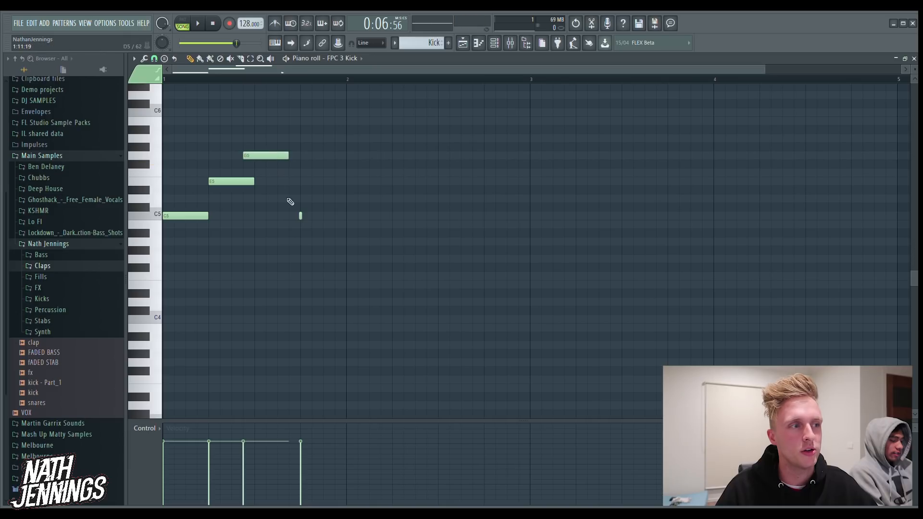
pyautogui.rightClick(301, 216)
pyautogui.moveTo(287, 157); pyautogui.dragTo(298, 158)
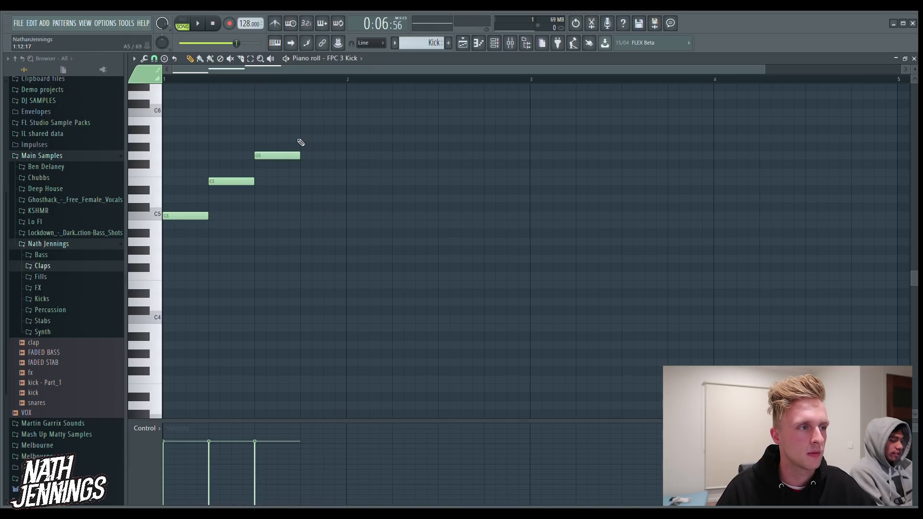
pyautogui.click(303, 139)
# Set playback to pattern mode and listen to the rising kick notes
pyautogui.click(183, 20)
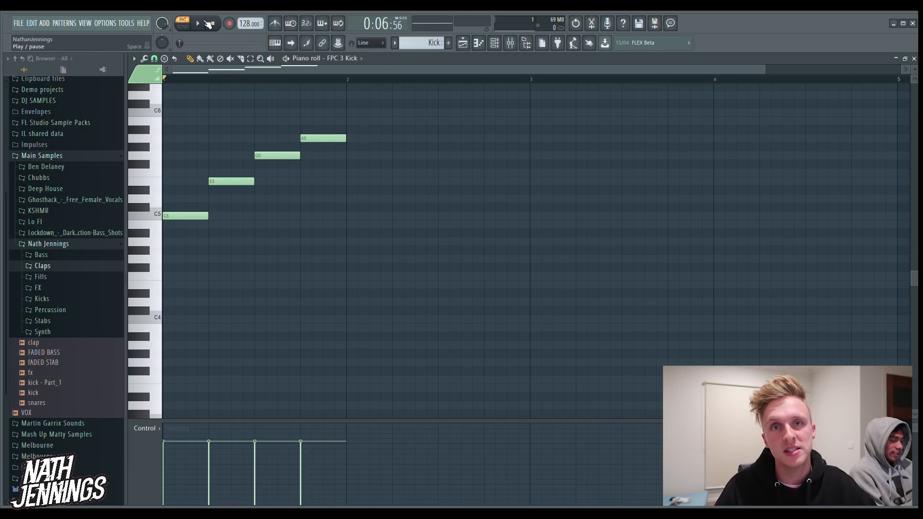
pyautogui.click(207, 22)
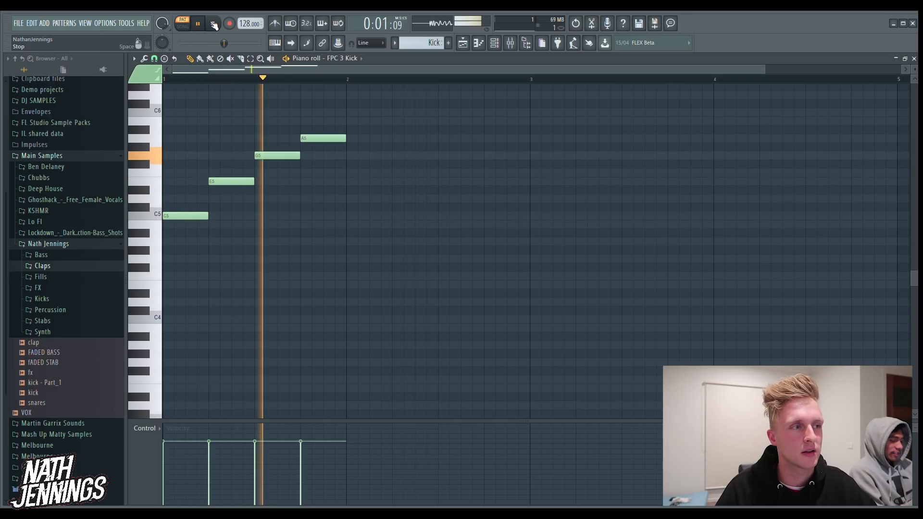
pyautogui.click(216, 23)
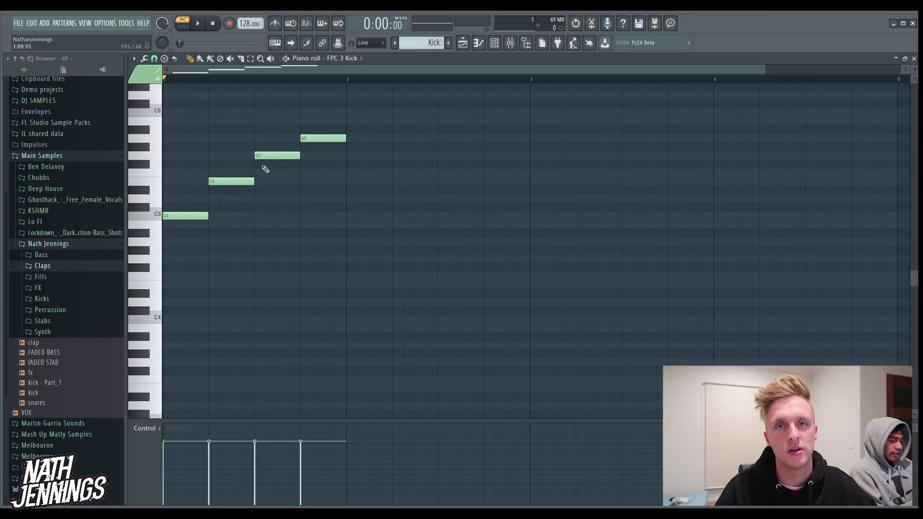
# Place three more Kick patterns on Track 2 of the playlist at bars 6, 7 and 8
pyautogui.click(462, 43)
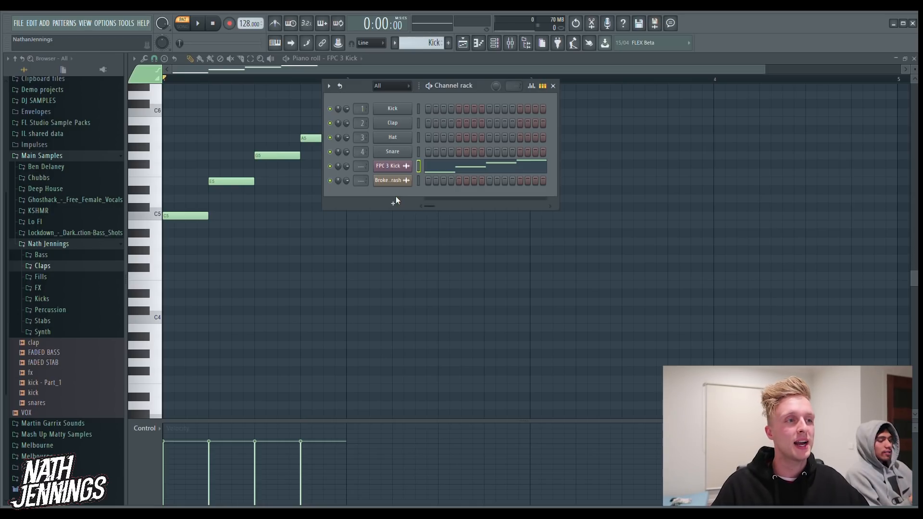
pyautogui.click(463, 48)
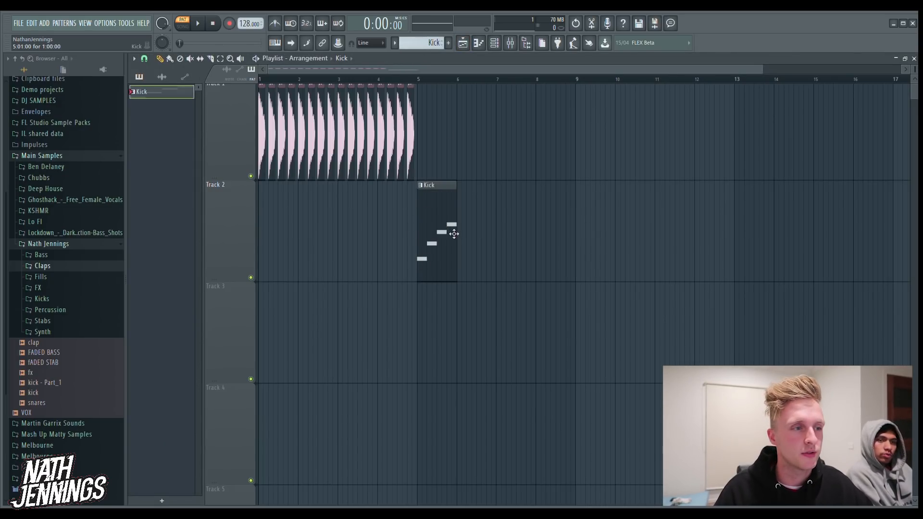
pyautogui.click(484, 269)
pyautogui.click(503, 258)
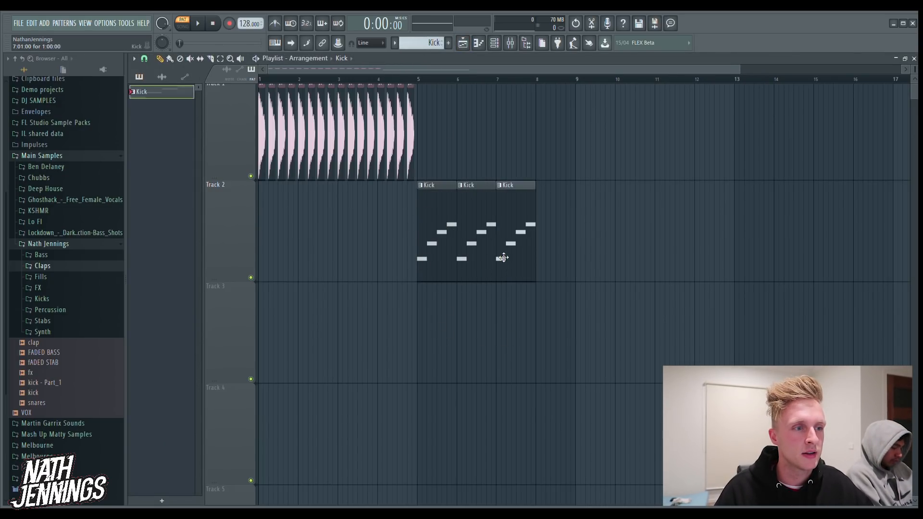
pyautogui.click(540, 247)
# Set playback to song mode and listen to the arrangement from its start and from bar 5
pyautogui.click(416, 82)
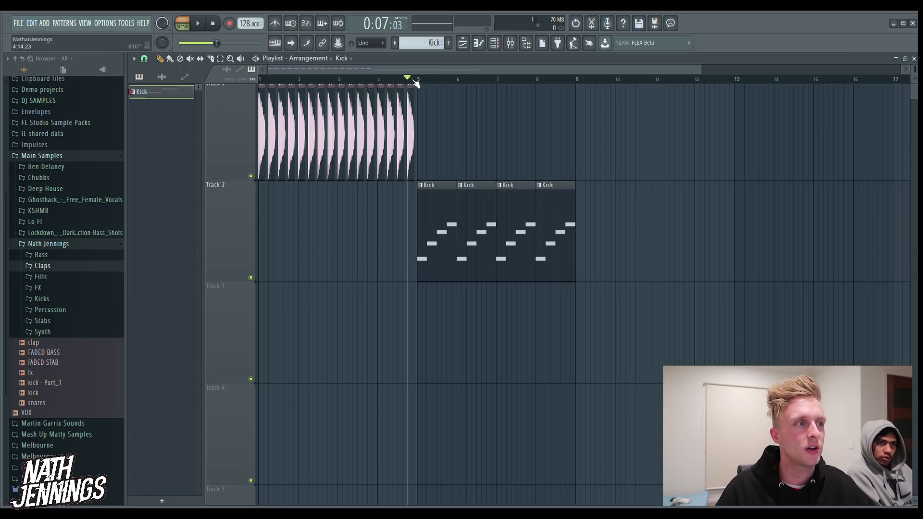
pyautogui.click(184, 24)
pyautogui.click(183, 24)
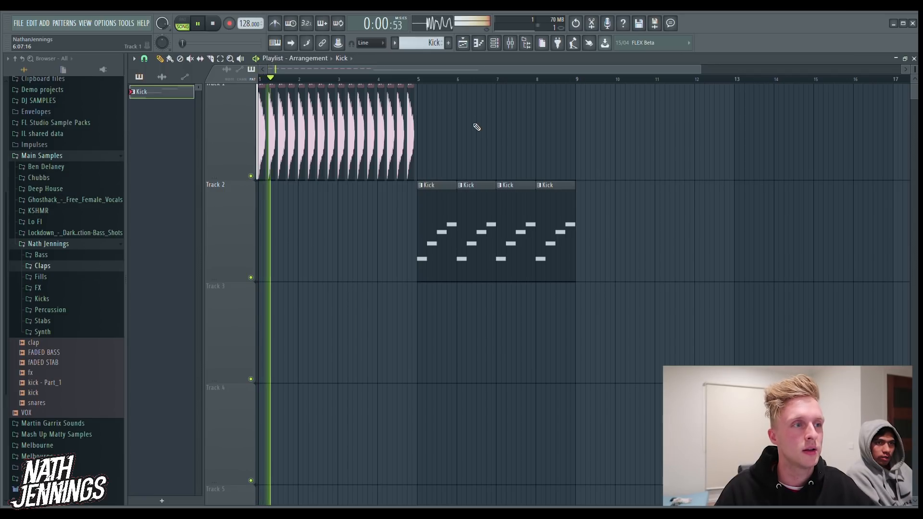
pyautogui.press('space')
pyautogui.click(416, 80)
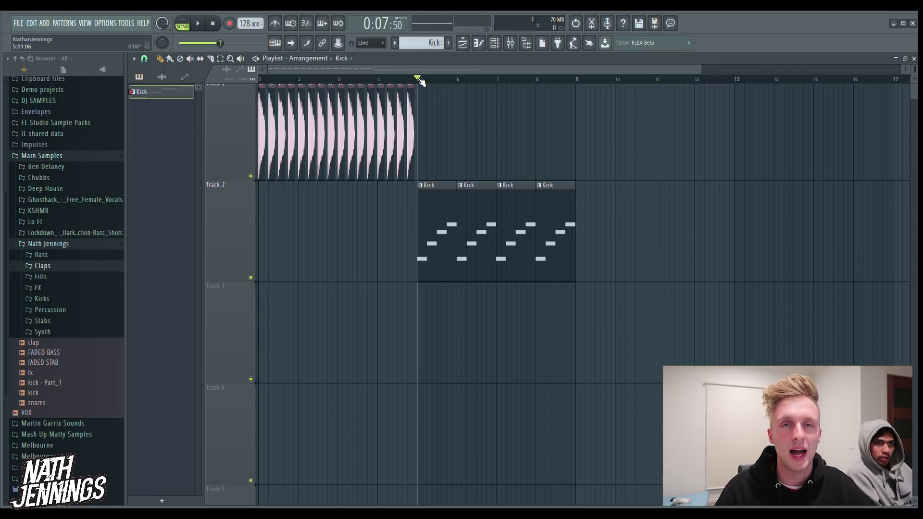
pyautogui.press('space')
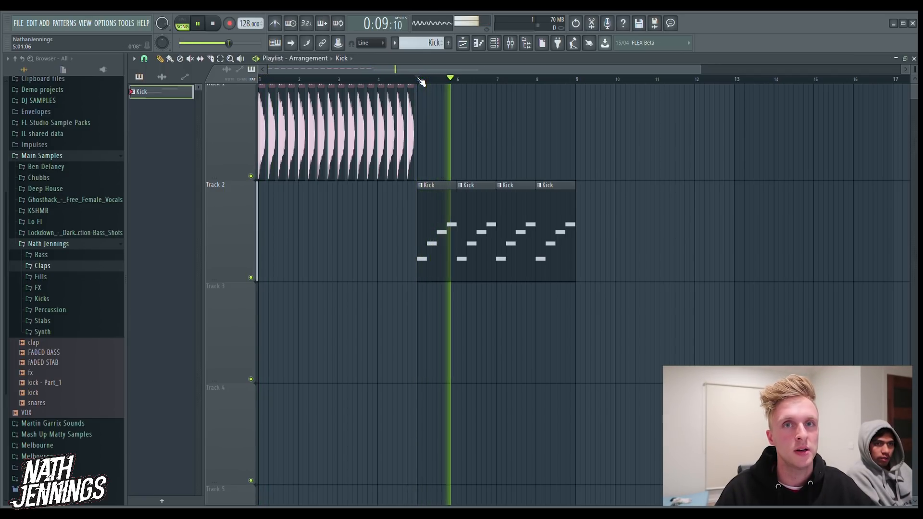
pyautogui.press('space')
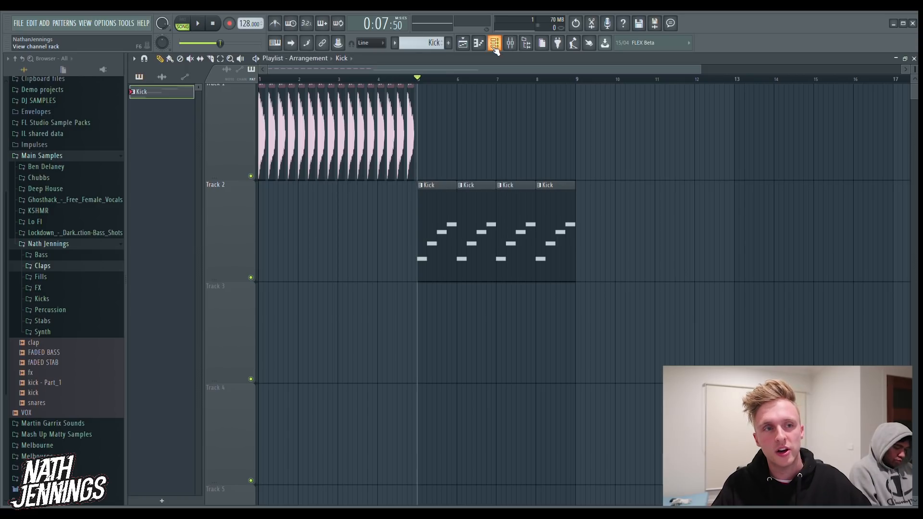
# Add the Fill 05 sample from the Short subfolder of Fills to Track 3 at bar 4
pyautogui.click(40, 277)
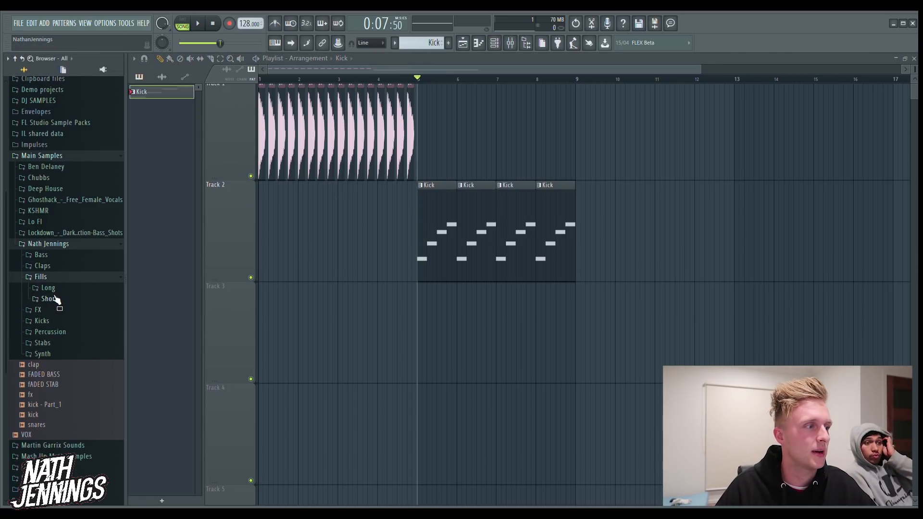
pyautogui.click(50, 299)
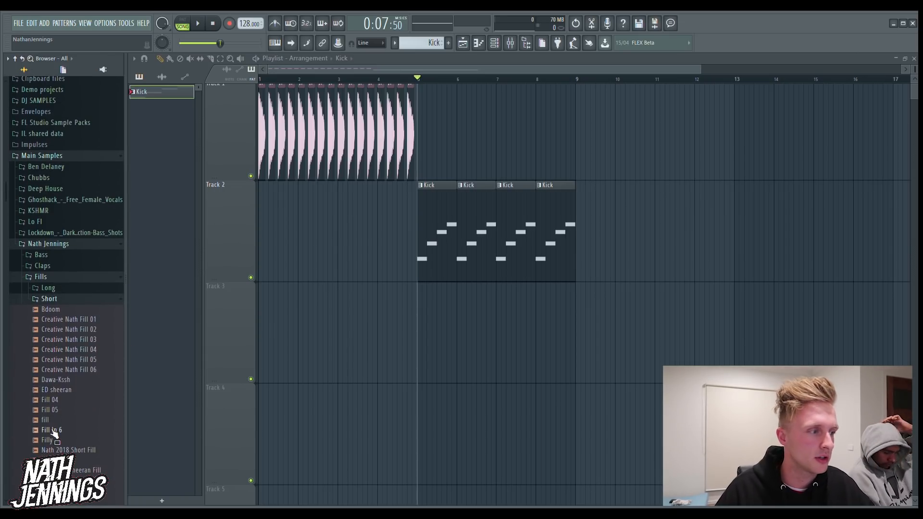
pyautogui.click(54, 411)
pyautogui.moveTo(56, 418); pyautogui.dragTo(377, 317)
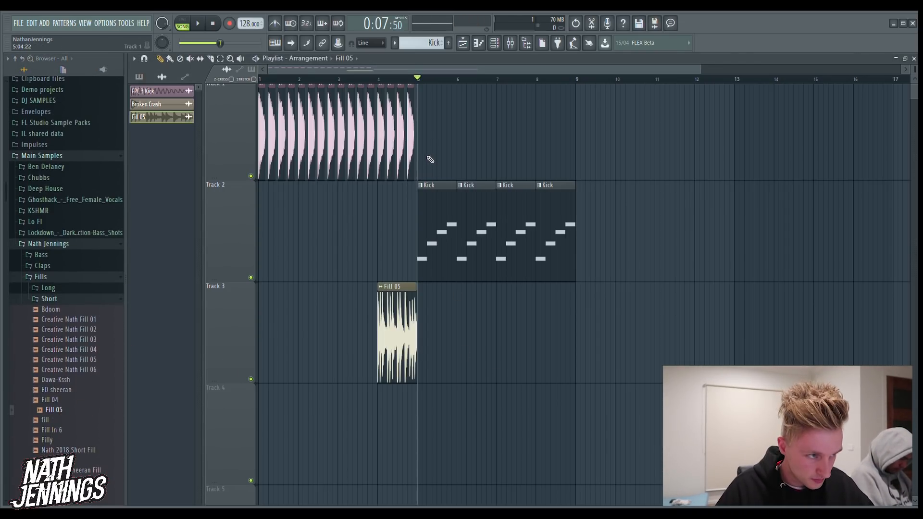
# Delete the audio kick clips in bar 4 of Track 1 and show the channel rack
pyautogui.moveTo(419, 154); pyautogui.dragTo(377, 168)
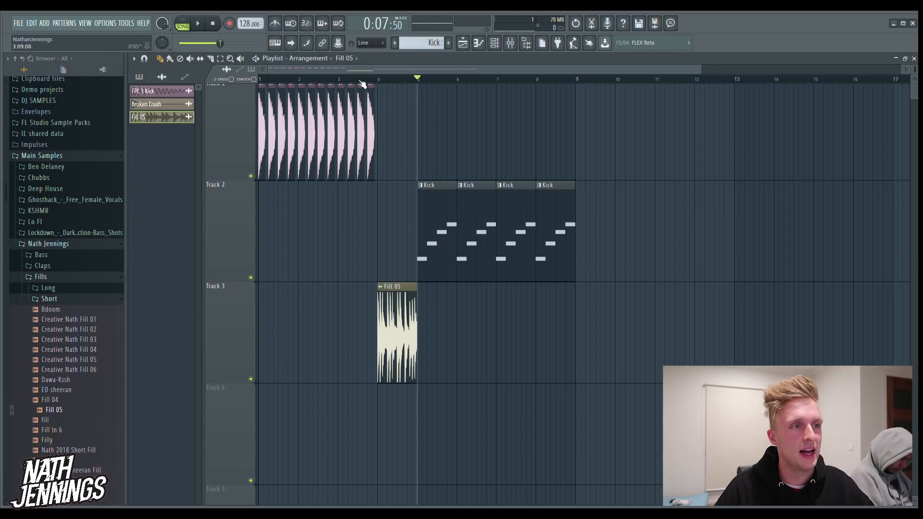
pyautogui.click(495, 43)
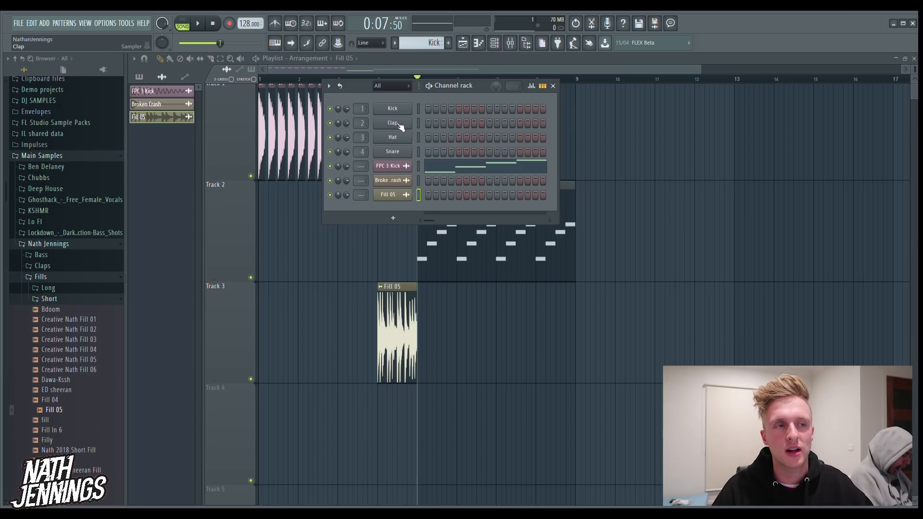
# Create a pattern named Clap with Clap channel hits on steps 5 and 13, and close the channel rack
pyautogui.click(449, 43)
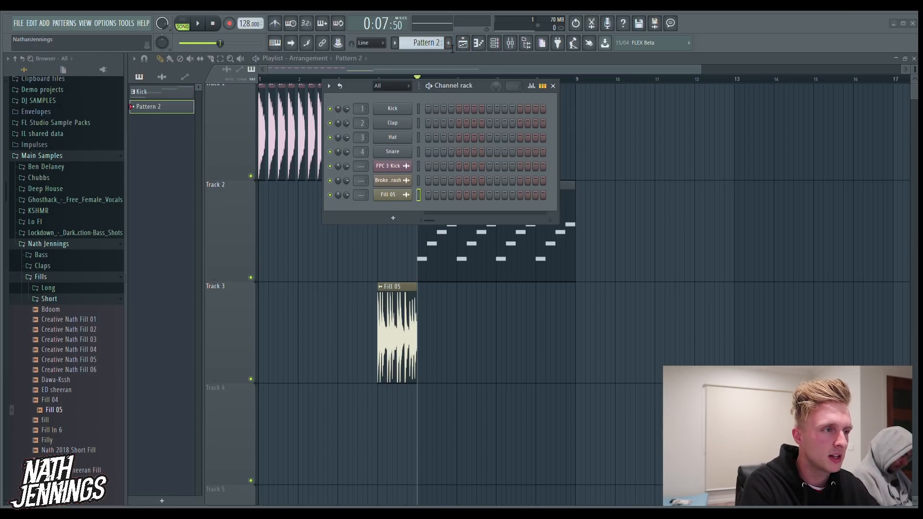
pyautogui.click(448, 43)
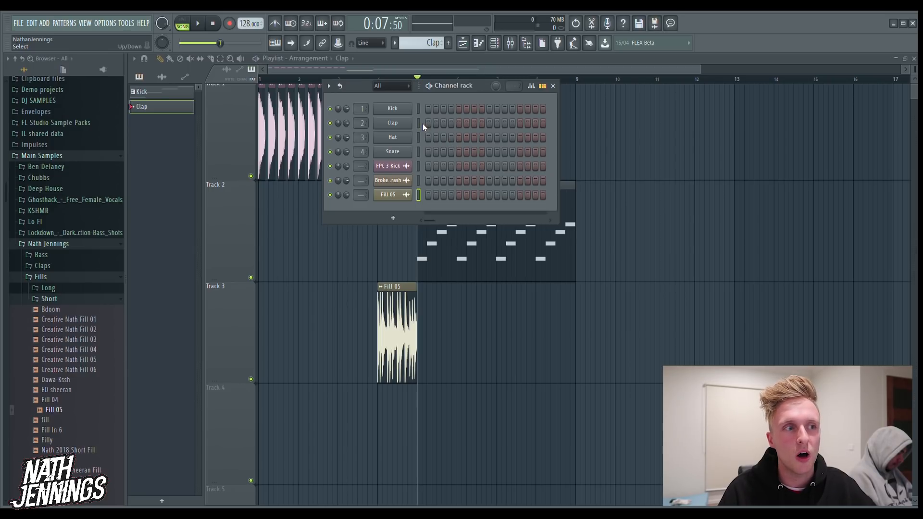
pyautogui.click(458, 123)
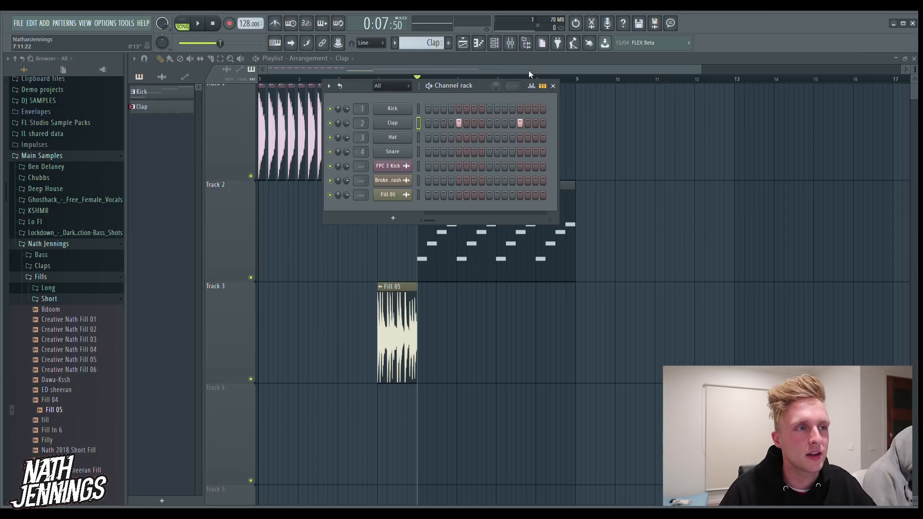
pyautogui.click(494, 43)
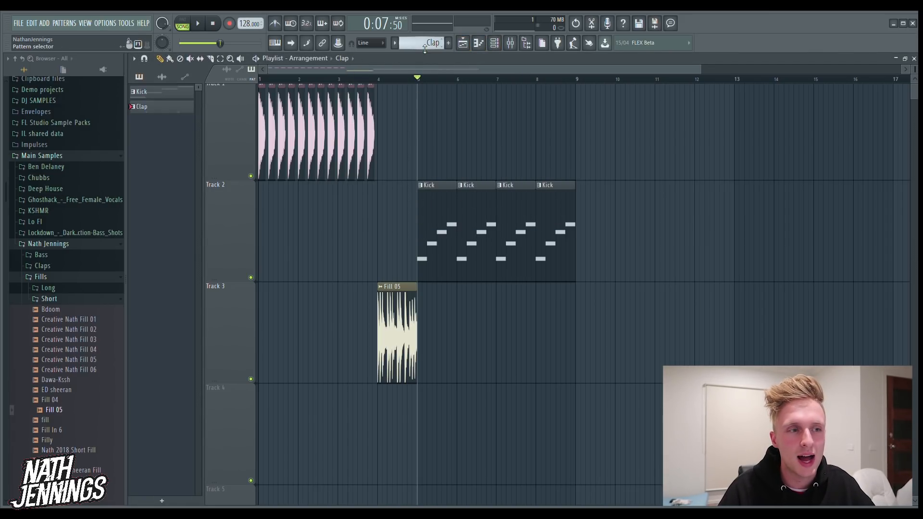
# Place the Clap pattern on Track 4 at bars 5, 6, 7 and 8, and listen briefly from bar 5
pyautogui.scroll(-2, 461, 350)
pyautogui.click(422, 230)
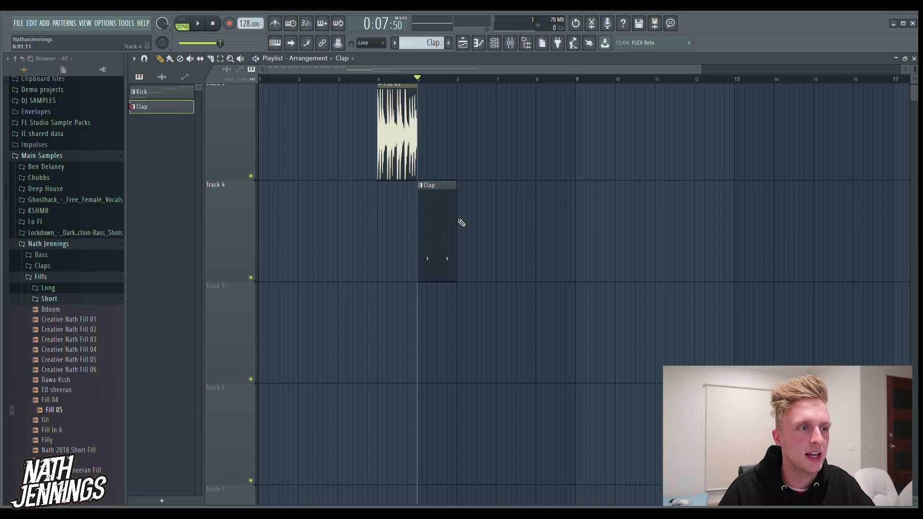
pyautogui.click(475, 226)
pyautogui.scroll(2, 497, 269)
pyautogui.scroll(1, 433, 217)
pyautogui.scroll(2, 415, 171)
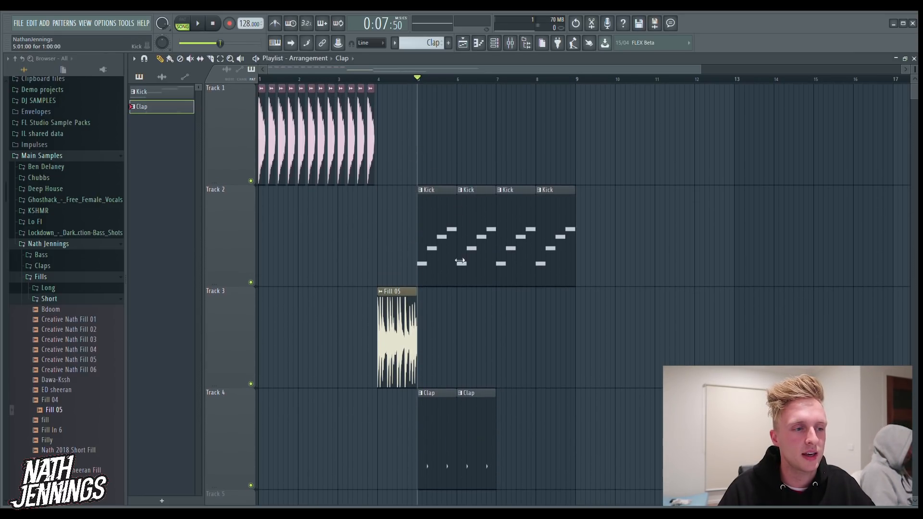
pyautogui.click(499, 435)
pyautogui.click(541, 413)
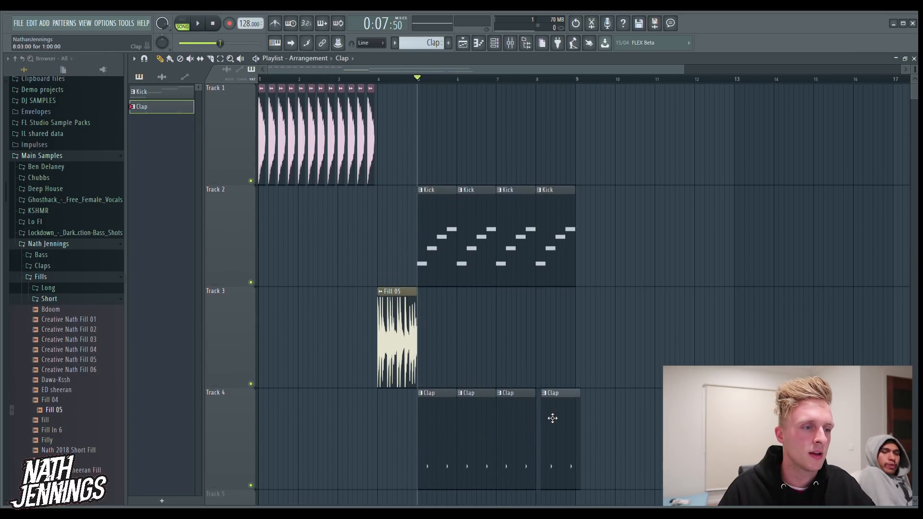
pyautogui.press('space')
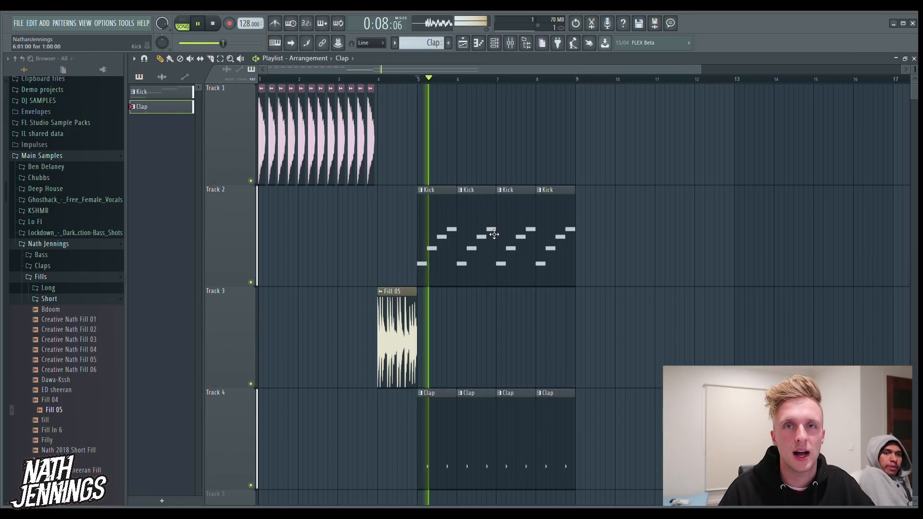
pyautogui.press('space')
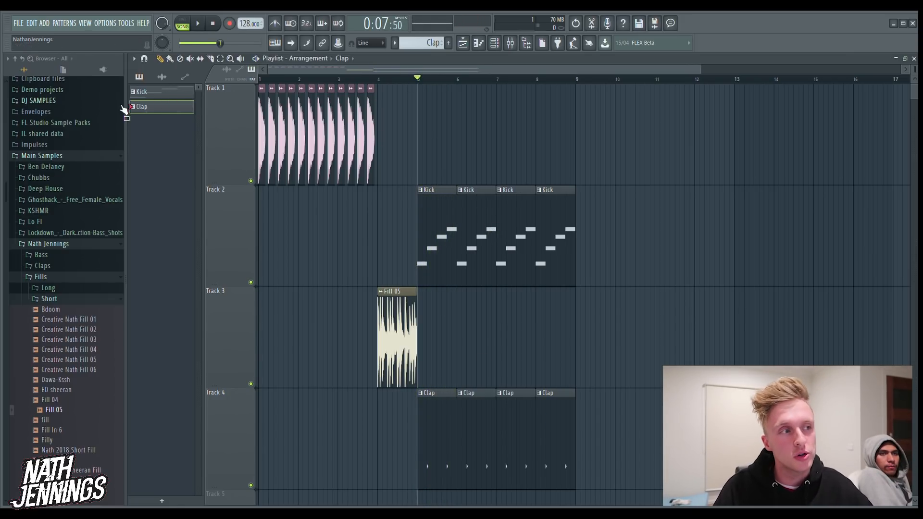
# Try the Kick pattern on Track 1 from bar 5, and clear all Kick pattern clips from Tracks 1 and 2
pyautogui.click(153, 94)
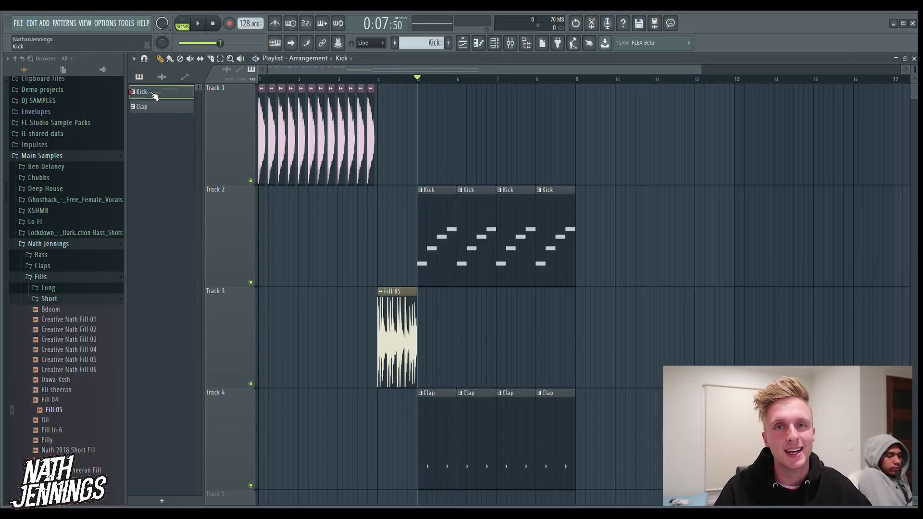
pyautogui.click(168, 110)
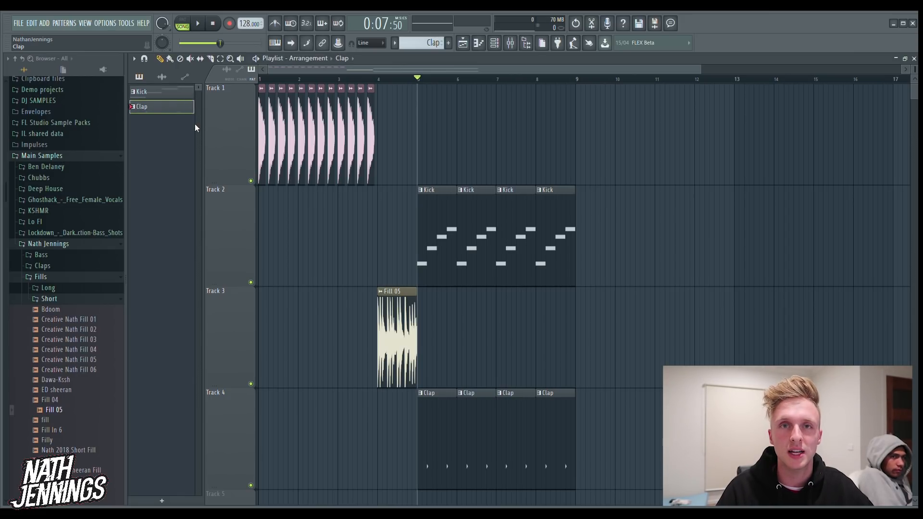
pyautogui.click(166, 93)
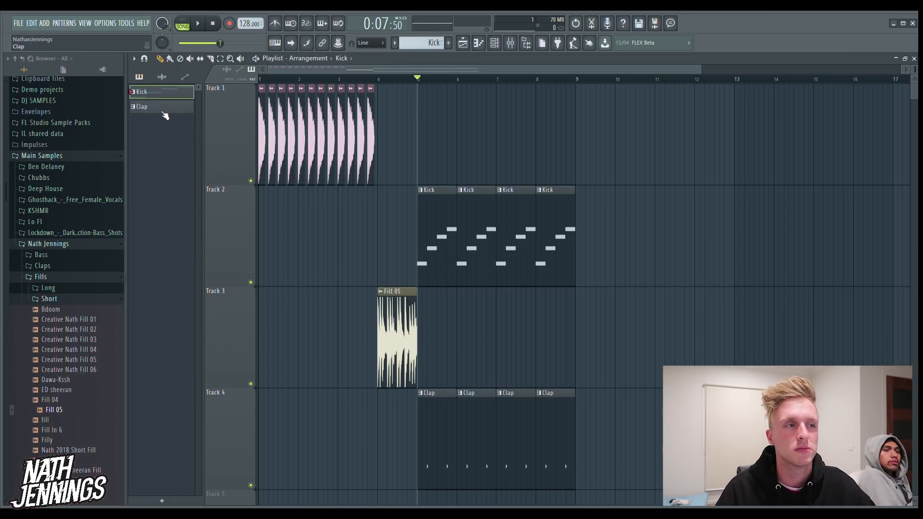
pyautogui.click(418, 136)
pyautogui.click(475, 152)
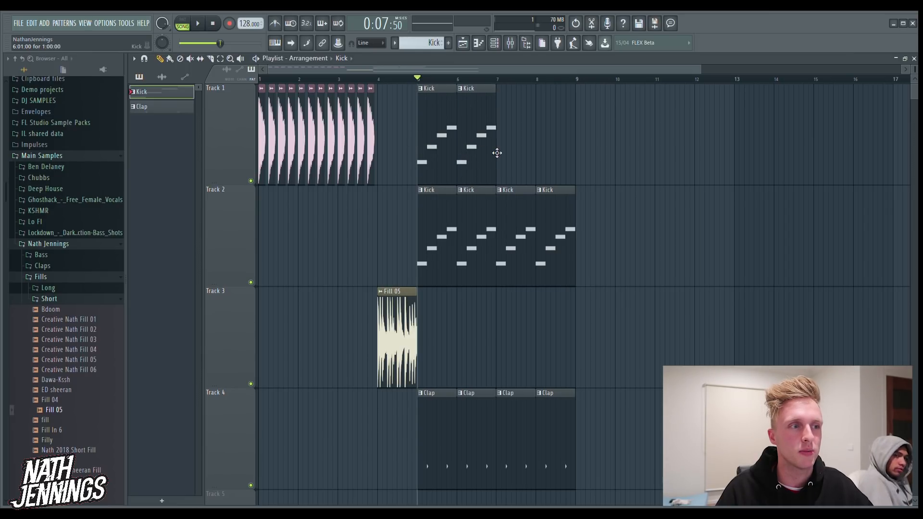
pyautogui.click(504, 152)
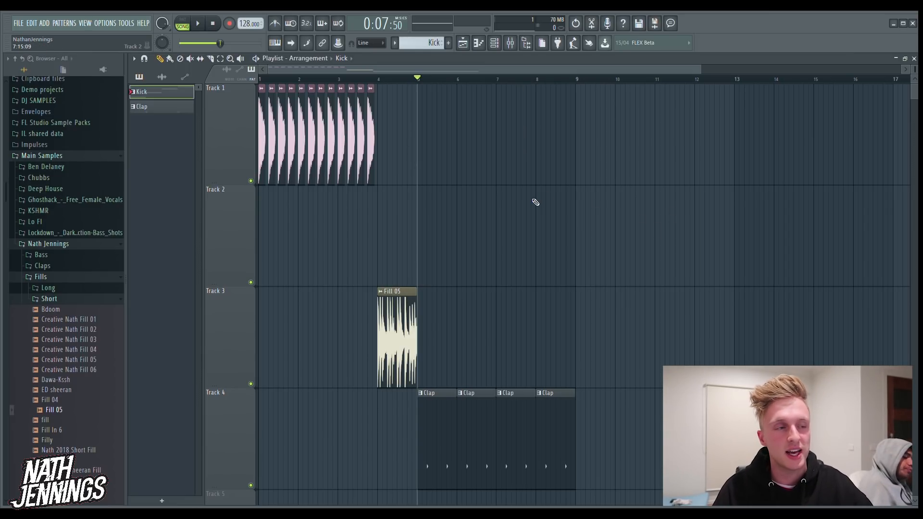
# Paint FPC 3 Kick audio clips along Track 1 through bars 5 to 7, leaving Track 2 empty
pyautogui.click(374, 159)
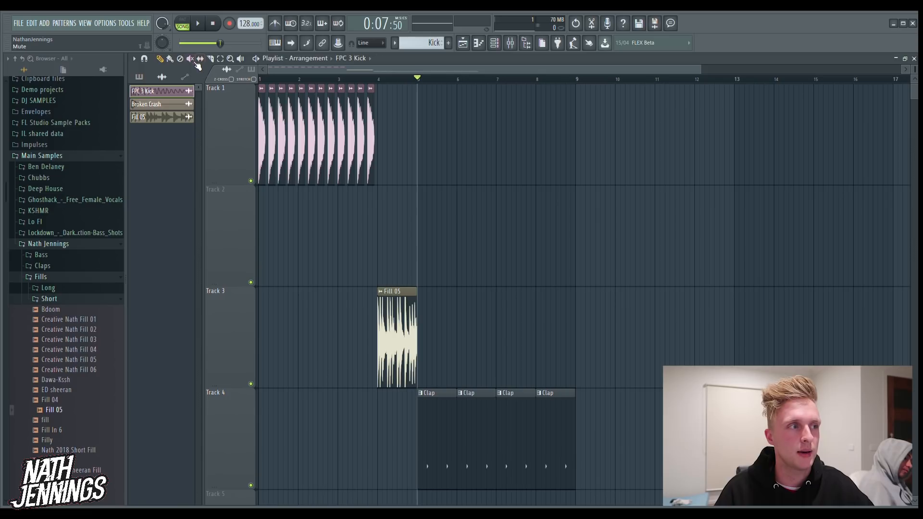
pyautogui.click(170, 58)
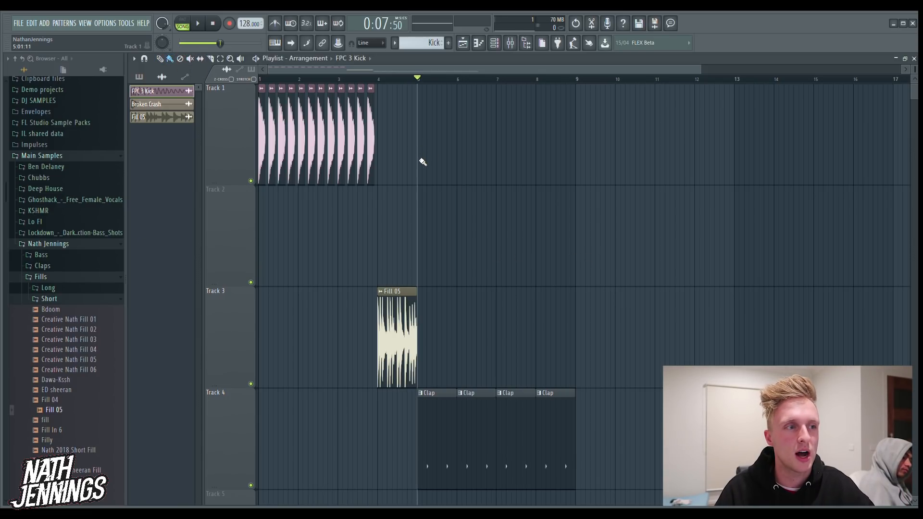
pyautogui.moveTo(423, 162); pyautogui.dragTo(527, 155)
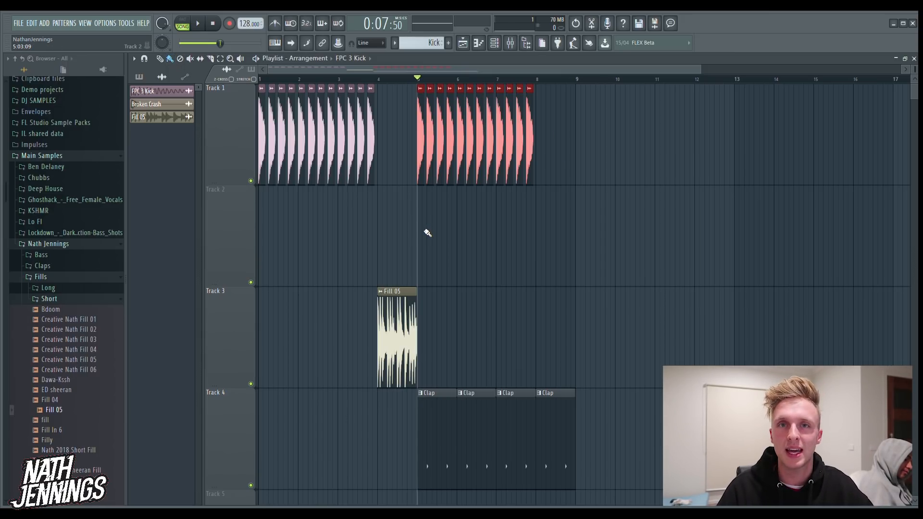
pyautogui.moveTo(423, 232); pyautogui.dragTo(677, 246)
pyautogui.rightClick(676, 245)
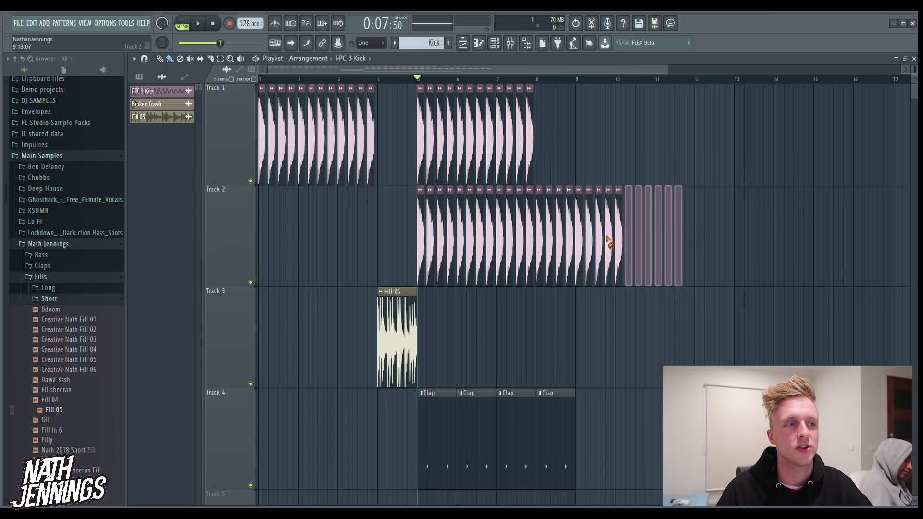
# Delete the four Clap pattern clips on Track 4 at bars 5 to 8
pyautogui.rightClick(441, 422)
pyautogui.rightClick(464, 425)
pyautogui.rightClick(516, 424)
pyautogui.rightClick(552, 421)
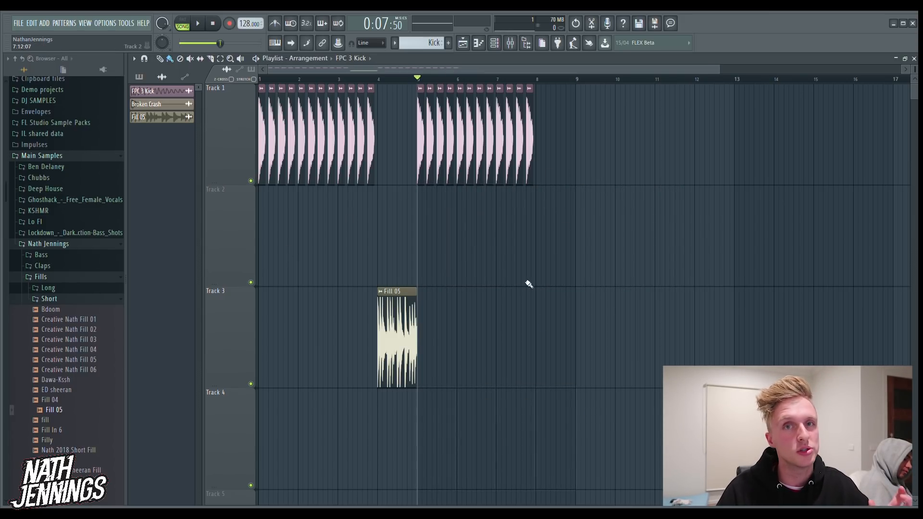
# Add the Clap 3 Lister sample from the Claps folder to Track 2 at bars 5 and 7
pyautogui.click(61, 280)
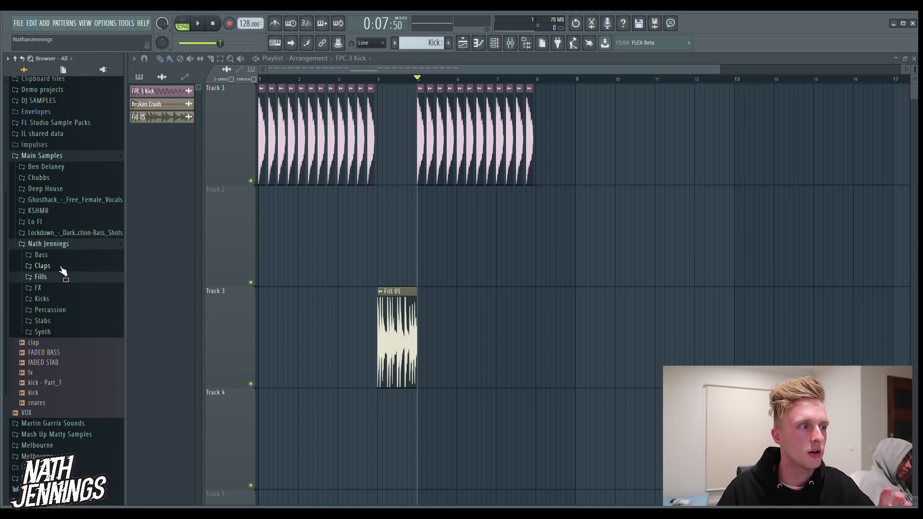
pyautogui.click(58, 267)
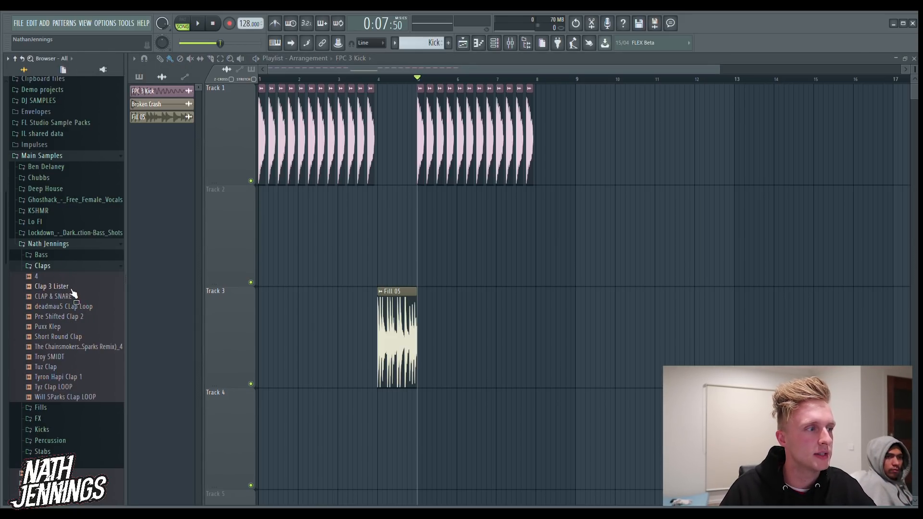
pyautogui.moveTo(53, 286); pyautogui.dragTo(518, 228)
pyautogui.keyDown('ctrl'); pyautogui.click(443, 225); pyautogui.keyUp('ctrl')
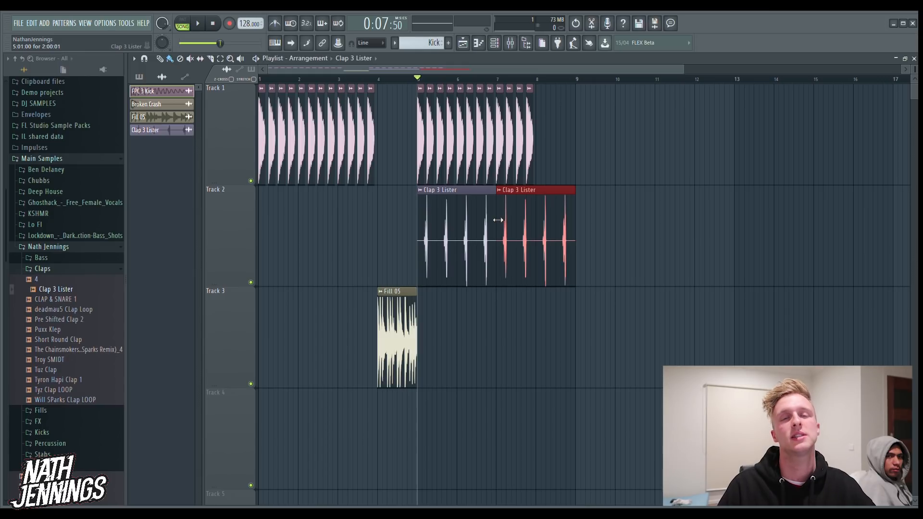
# Listen to the arrangement in song mode from its start and from just before bar 4
pyautogui.click(182, 25)
pyautogui.click(182, 26)
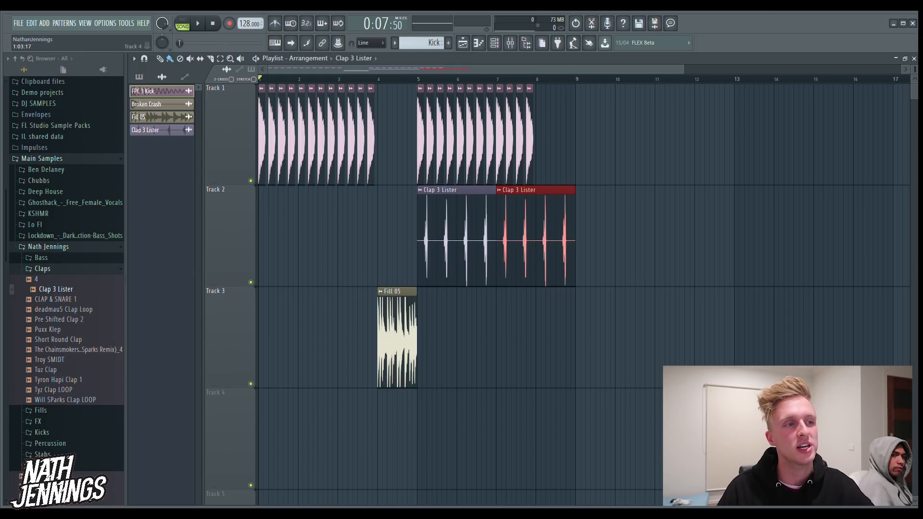
pyautogui.press('space')
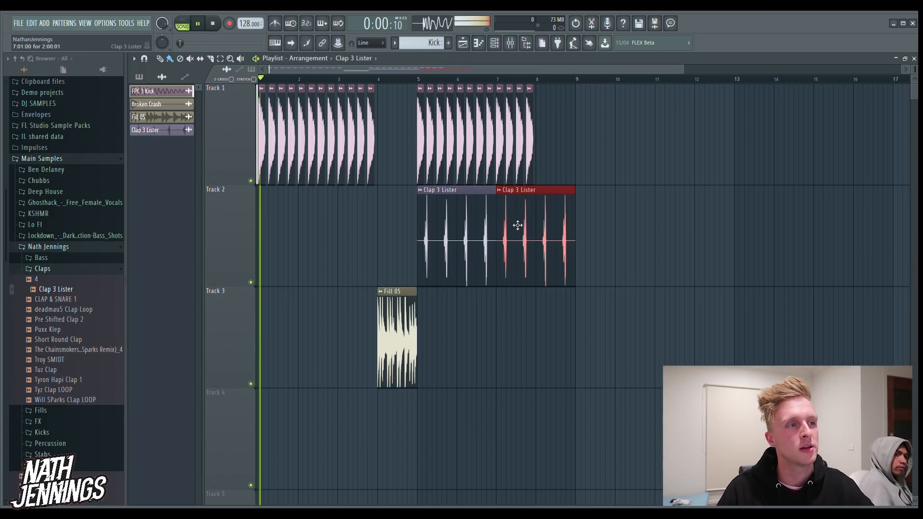
pyautogui.click(373, 80)
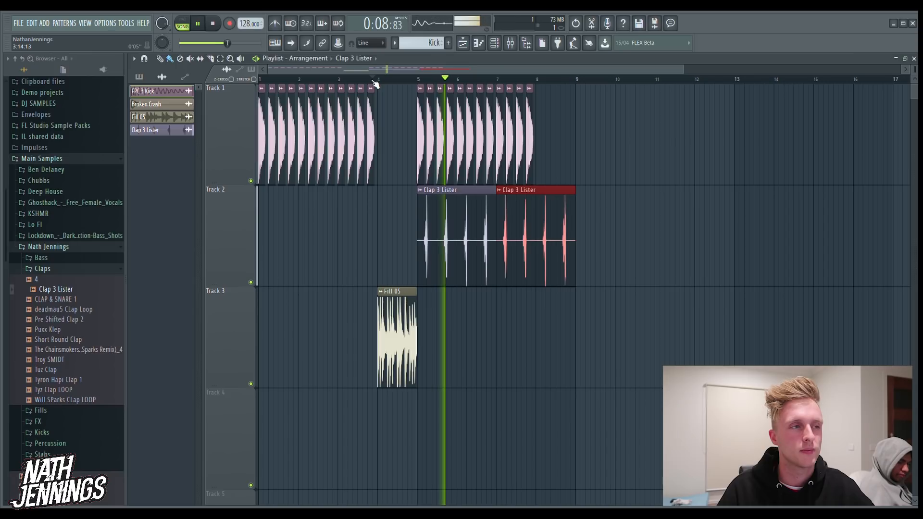
pyautogui.press('space')
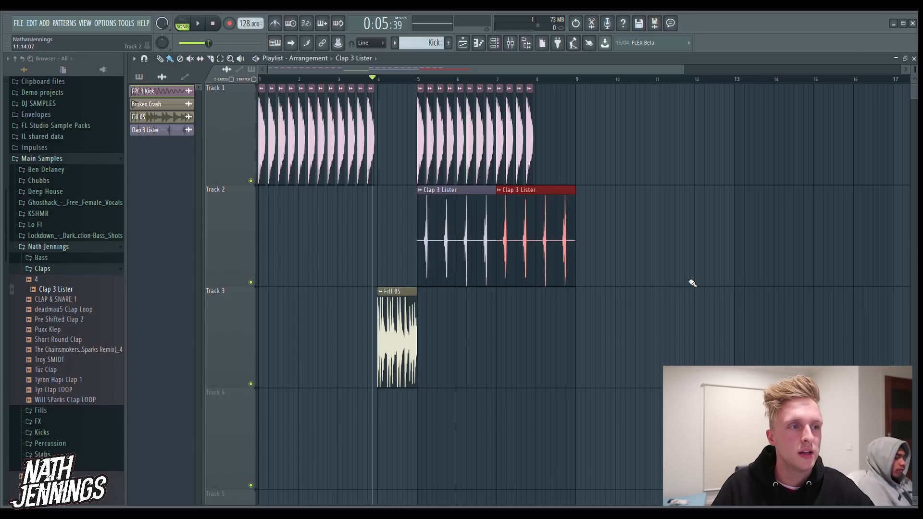
# Extend the Track 1 kicks and Track 2 Clap 3 Lister clips through bar 11, trimming the last clap clip at bar 12
pyautogui.moveTo(535, 160); pyautogui.dragTo(684, 158)
pyautogui.moveTo(586, 228)
pyautogui.mouseDown()
pyautogui.moveTo(697, 241)
pyautogui.moveTo(673, 243)
pyautogui.mouseUp()
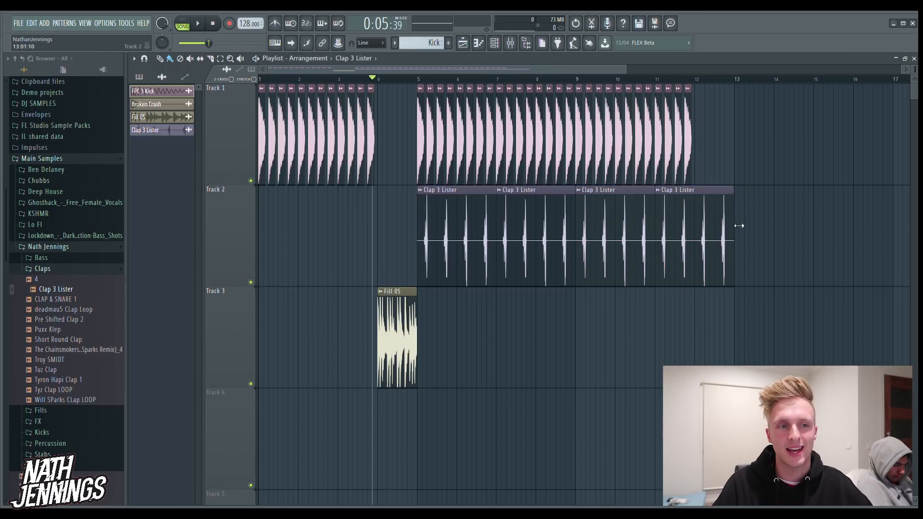
pyautogui.moveTo(734, 211); pyautogui.dragTo(698, 219)
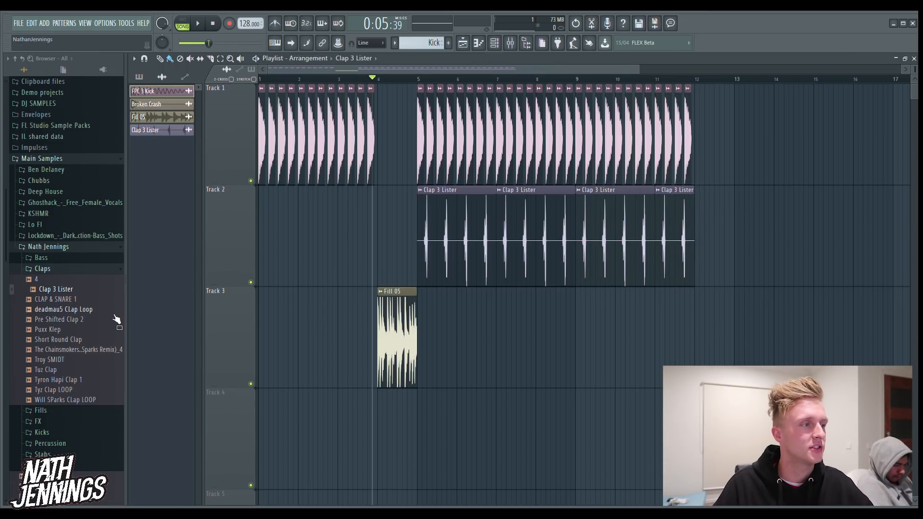
# Move the Fill 05 clip to Track 4 and place Bass 7 F from the Bass folder's Bounce subfolder on Track 3 at bar 5
pyautogui.click(71, 270)
pyautogui.click(70, 262)
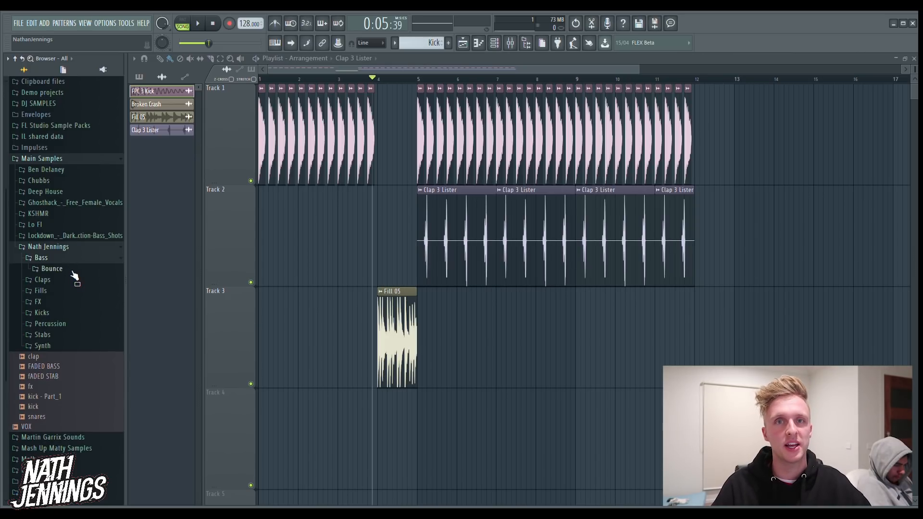
pyautogui.click(66, 272)
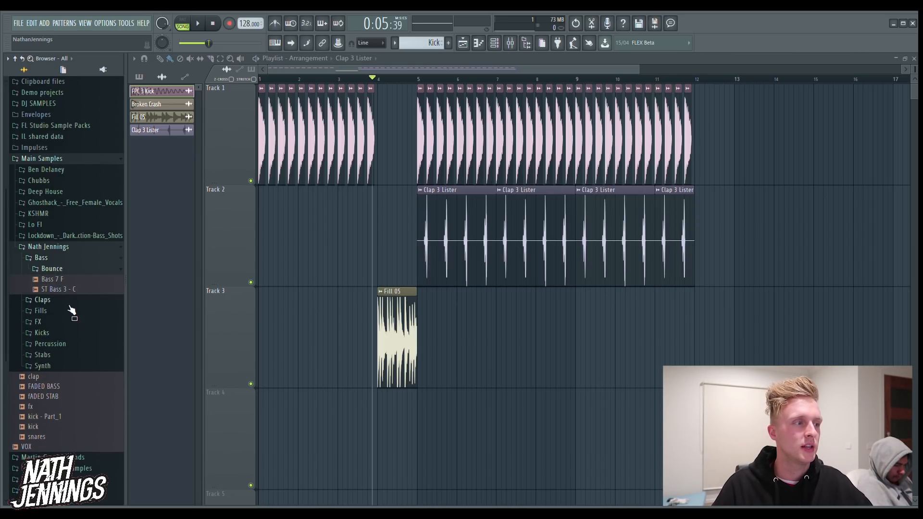
pyautogui.click(66, 282)
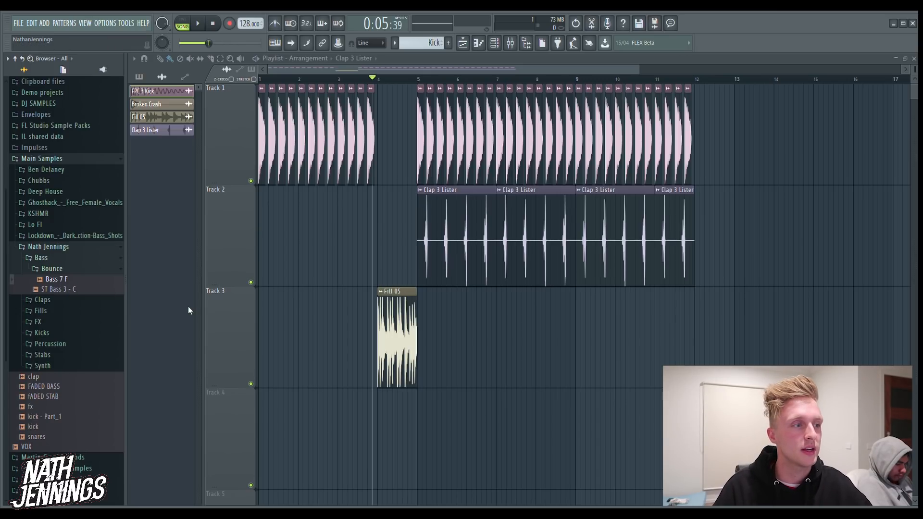
pyautogui.moveTo(247, 467); pyautogui.dragTo(247, 464)
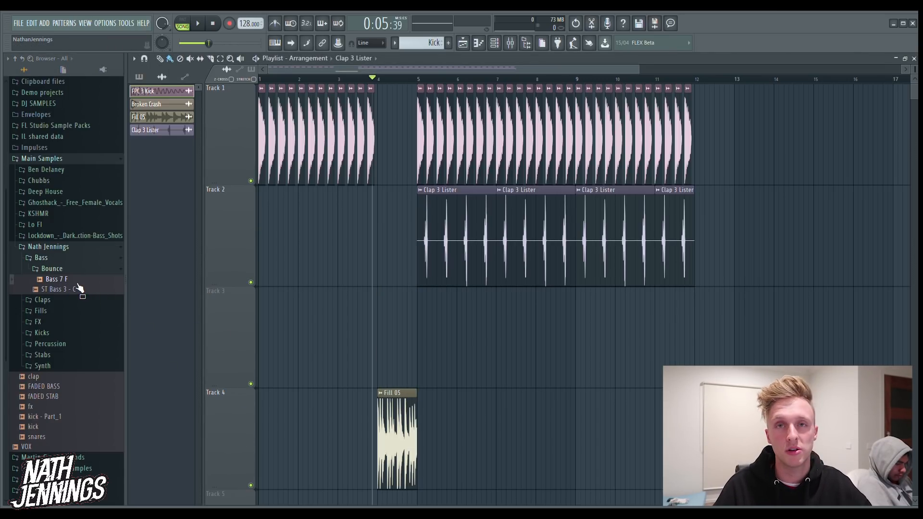
pyautogui.moveTo(78, 287); pyautogui.dragTo(419, 317)
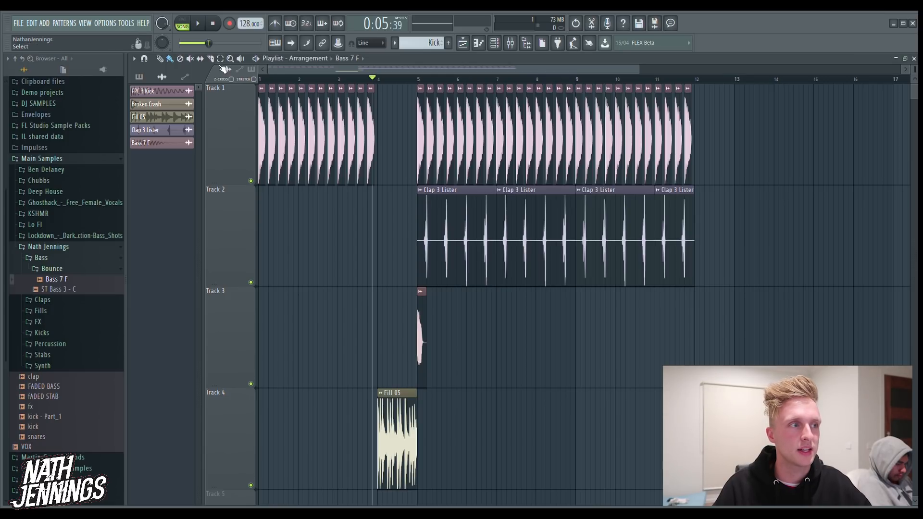
pyautogui.click(229, 60)
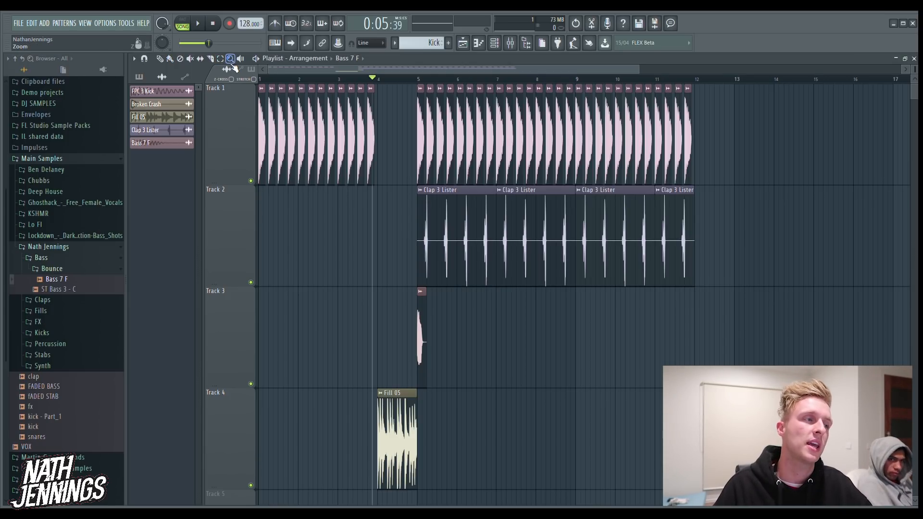
pyautogui.moveTo(342, 447); pyautogui.dragTo(733, 136)
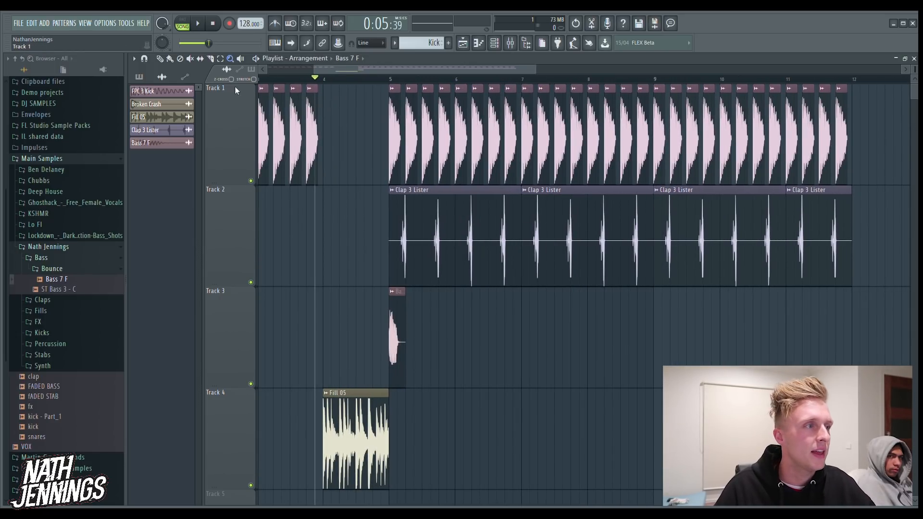
# Arrange four offbeat Bass 7 F clips across bar 5 on Track 3 and listen from just before bar 5
pyautogui.moveTo(406, 319); pyautogui.dragTo(457, 313)
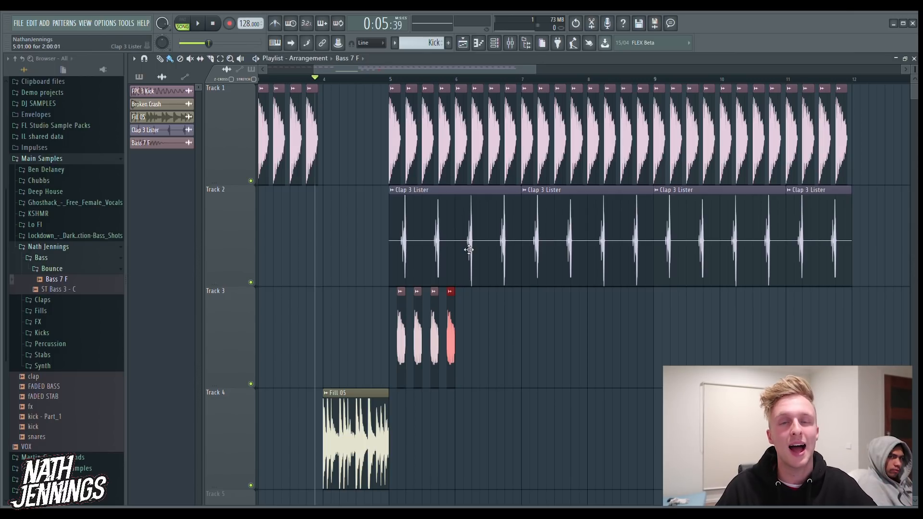
pyautogui.click(381, 80)
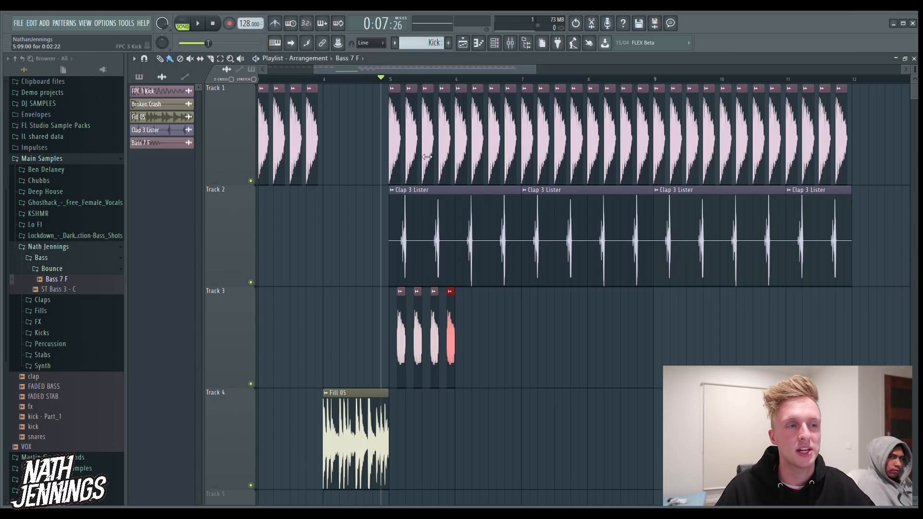
pyautogui.press('space')
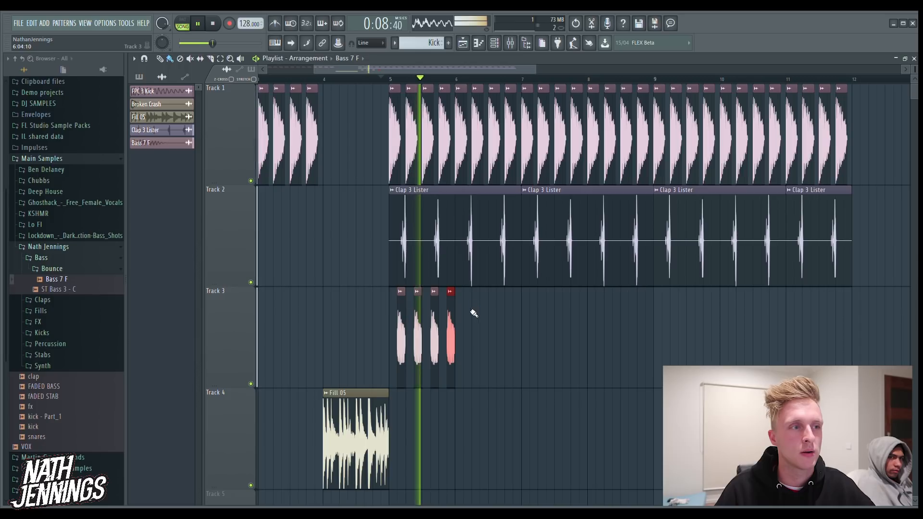
pyautogui.press('space')
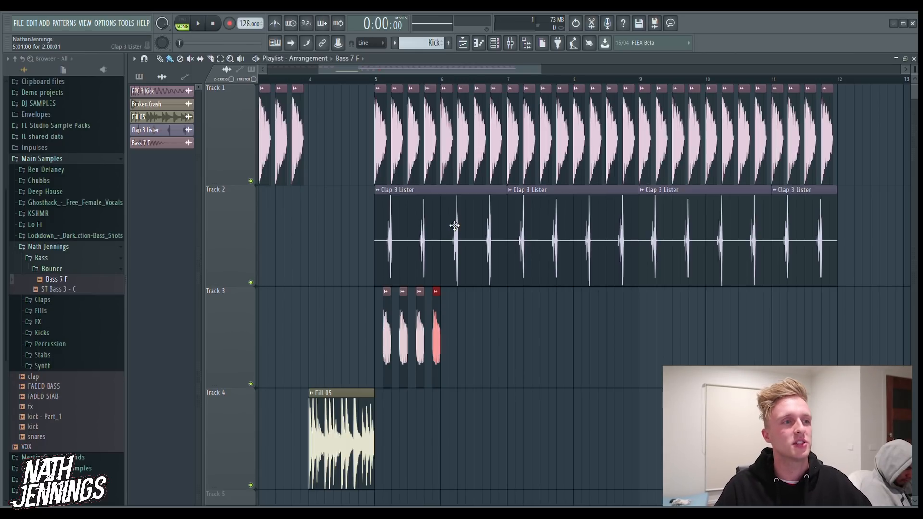
# In the FPC 3 Kick channel settings, adjust the volume, set the pitch range to 12 and raise the pitch
pyautogui.doubleClick(386, 140)
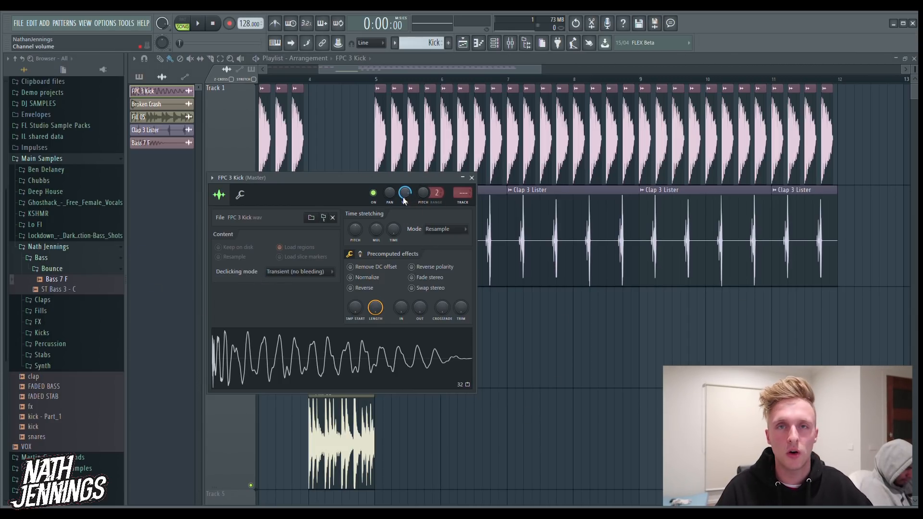
pyautogui.moveTo(404, 197); pyautogui.dragTo(404, 225)
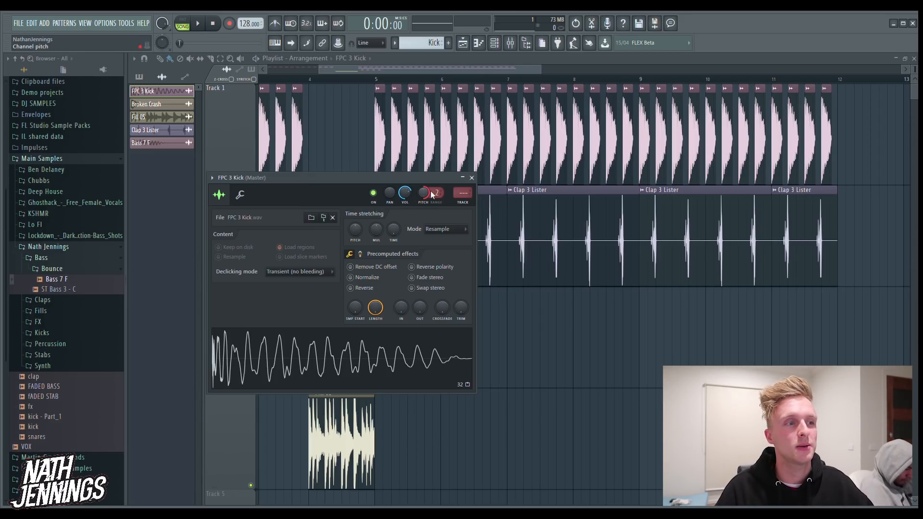
pyautogui.moveTo(435, 193); pyautogui.dragTo(435, 173)
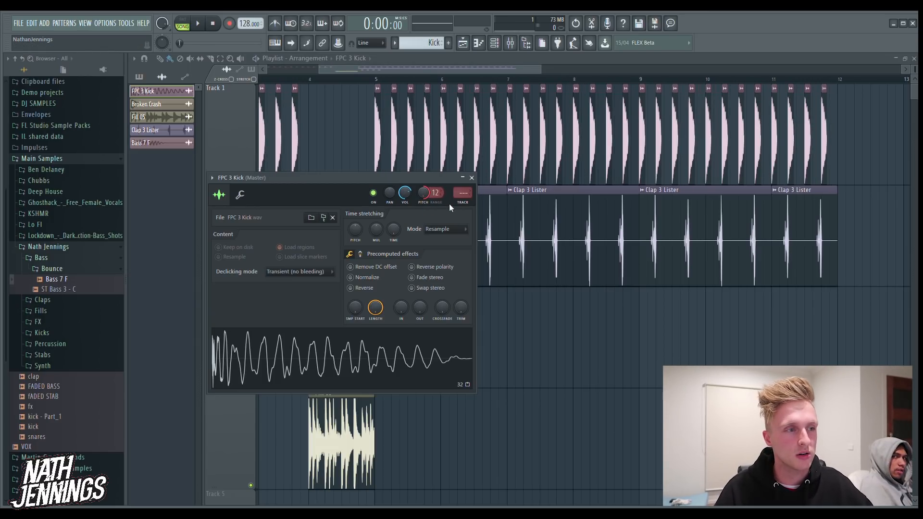
pyautogui.moveTo(423, 192); pyautogui.dragTo(423, 178)
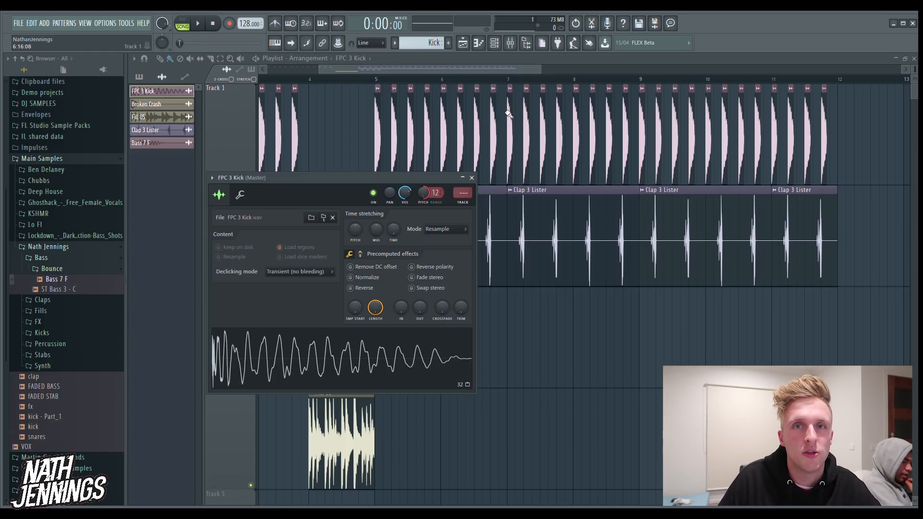
# Listen to the arrangement with the repitched kick from just before bar 5
pyautogui.click(373, 82)
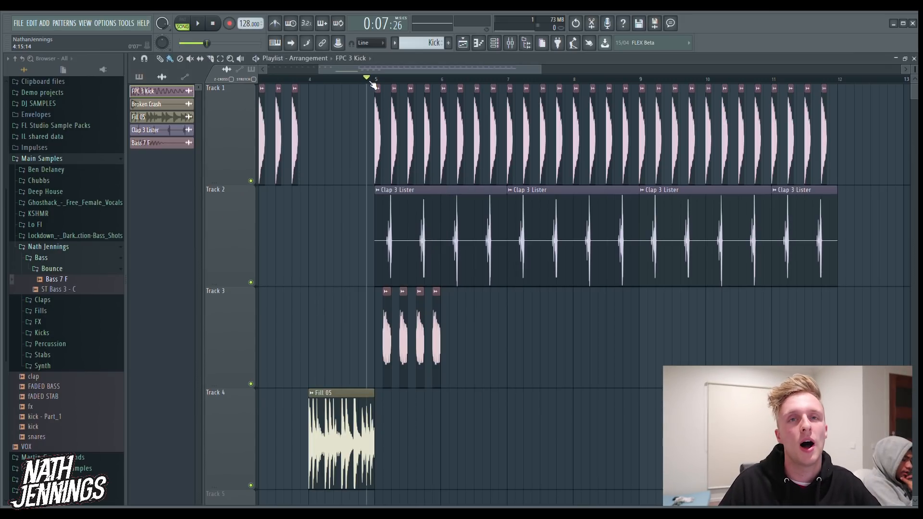
pyautogui.press('space')
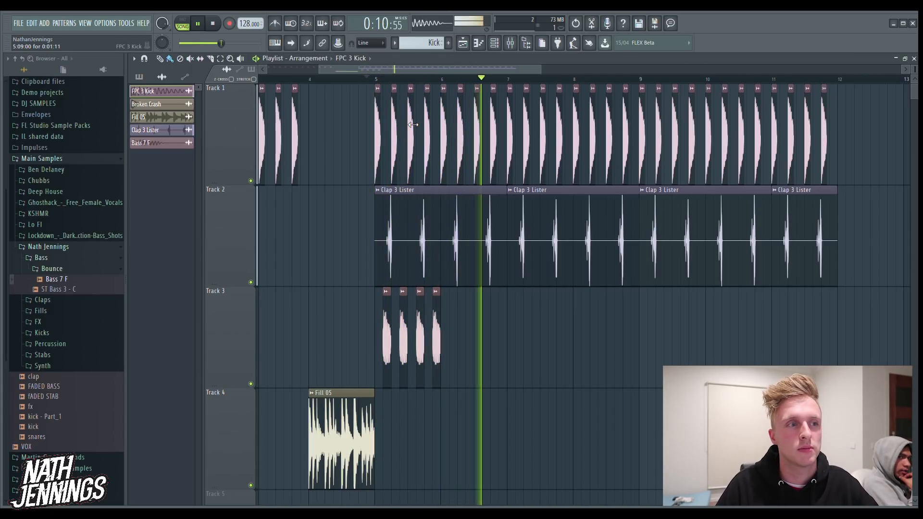
pyautogui.press('space')
# Lower the FPC 3 Kick channel's pitch and try a pitch change in the Clap 3 Lister channel settings
pyautogui.doubleClick(422, 155)
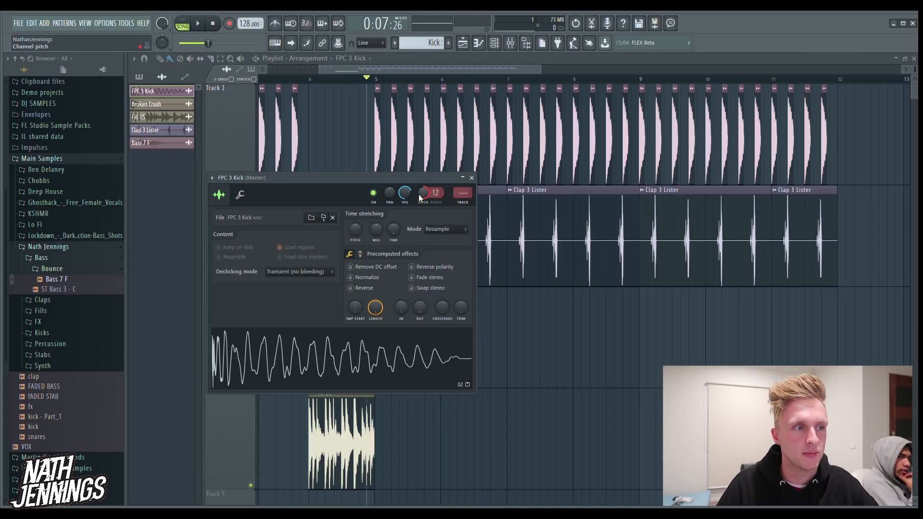
pyautogui.doubleClick(550, 202)
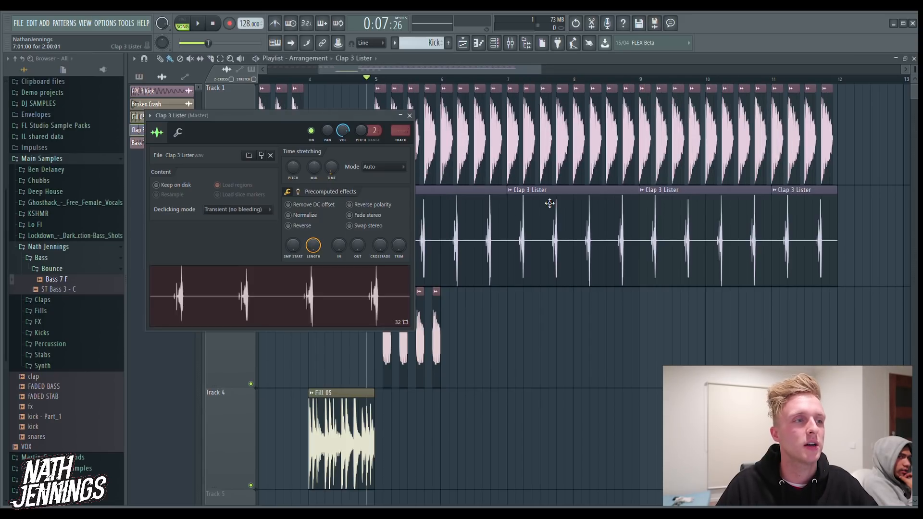
pyautogui.moveTo(374, 139)
pyautogui.mouseDown()
pyautogui.moveTo(378, 130)
pyautogui.moveTo(360, 149)
pyautogui.mouseUp()
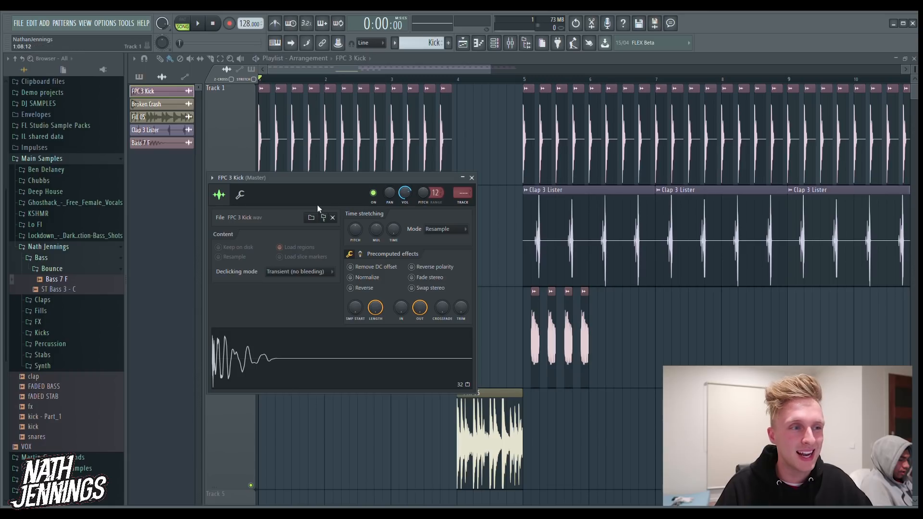
# Route the FPC 3 Kick channel to mixer insert 5 and show the mixer
pyautogui.click(528, 121)
pyautogui.doubleClick(529, 120)
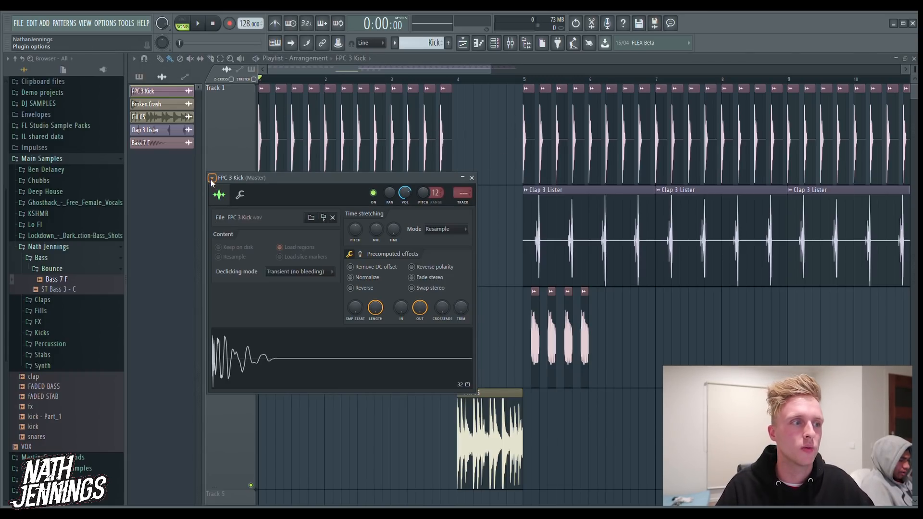
pyautogui.hotkey('ctrl', 'l')
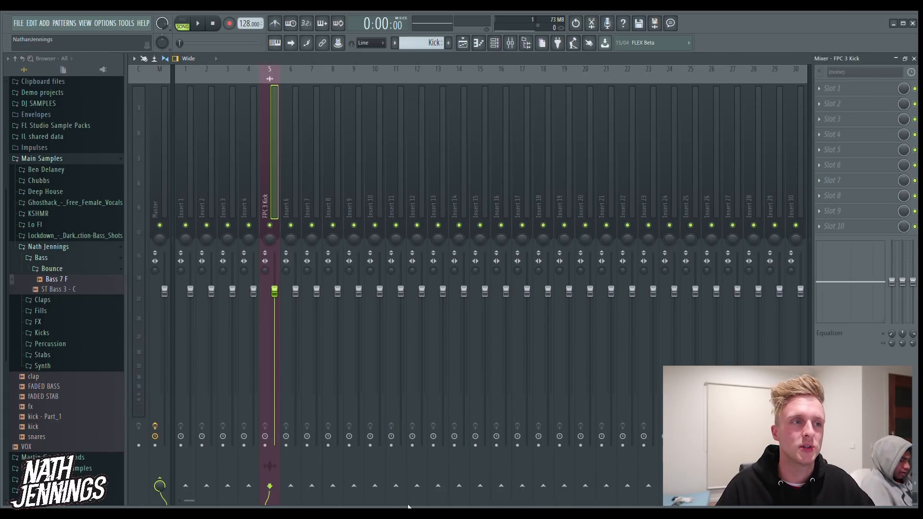
pyautogui.click(509, 43)
pyautogui.click(510, 42)
# Examine the Master track's effects, the range of mixer inserts and the channel rack's mixer routing
pyautogui.click(157, 218)
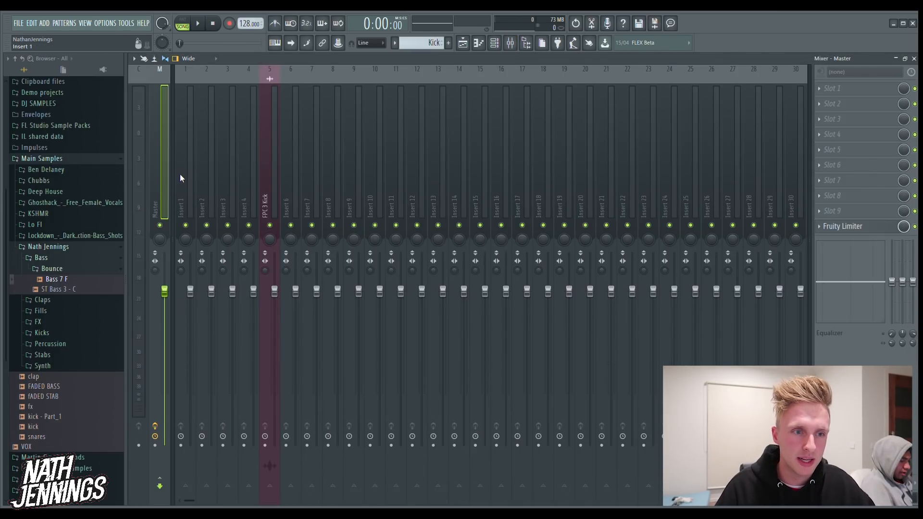
pyautogui.scroll(1, 496, 172)
pyautogui.scroll(-15, 496, 168)
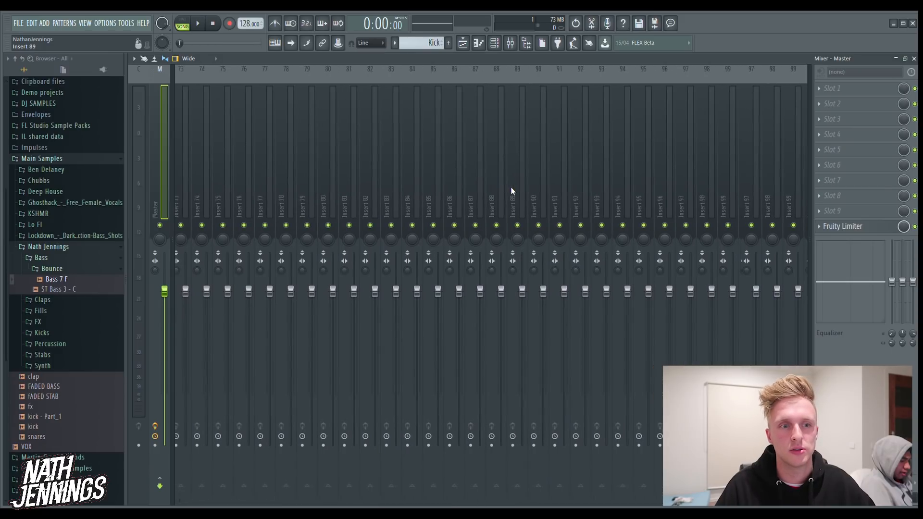
pyautogui.scroll(15, 514, 179)
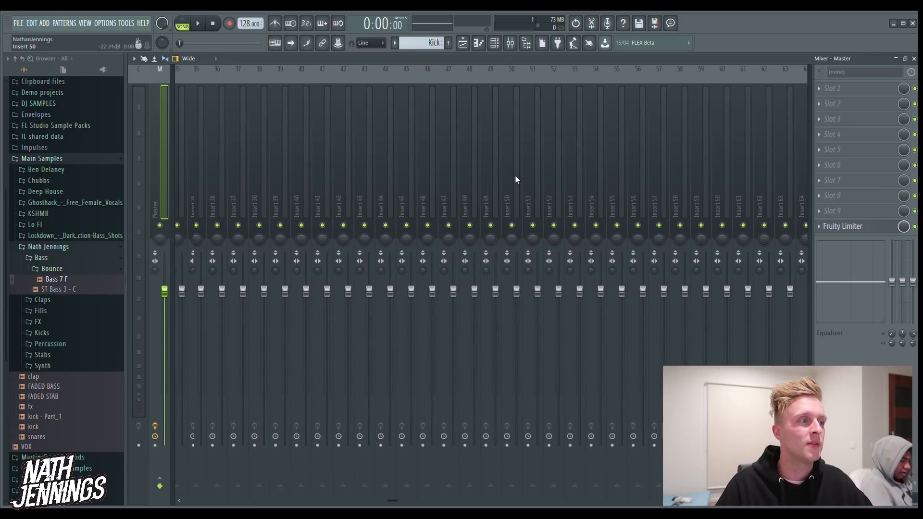
pyautogui.press('F6')
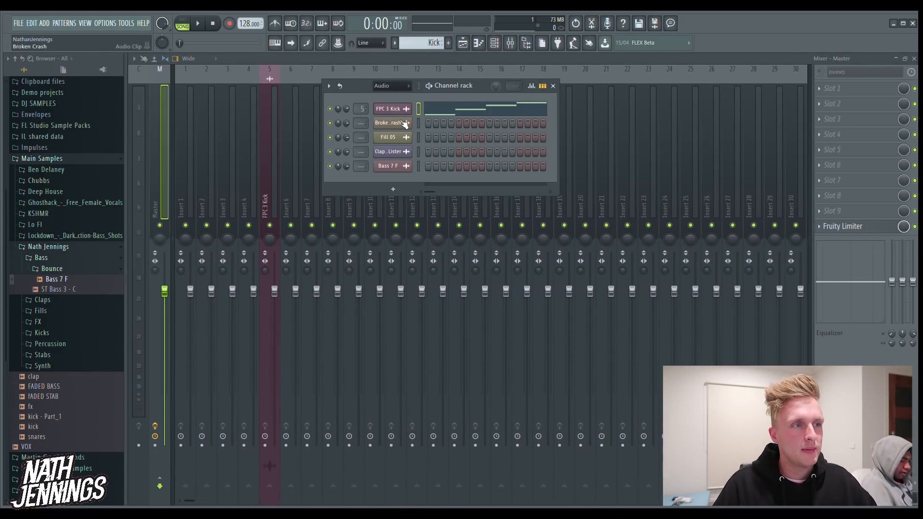
pyautogui.click(471, 43)
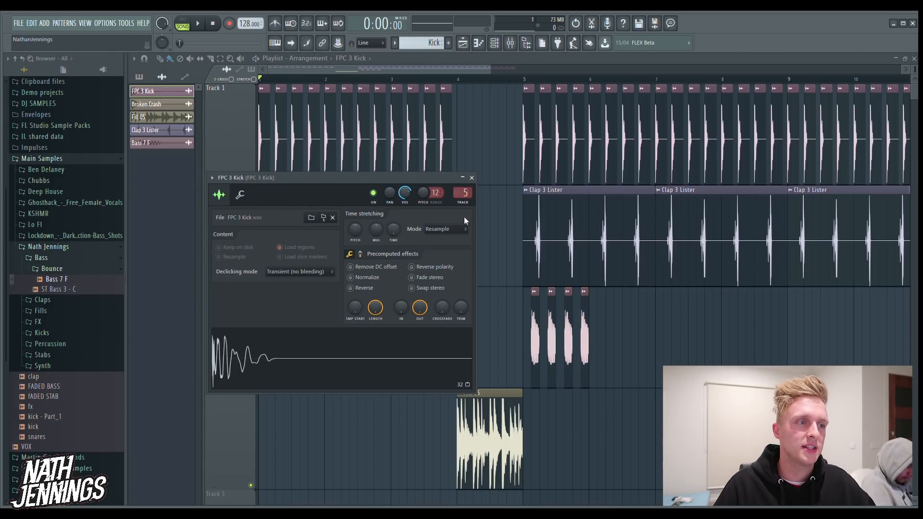
# Add Fruity parametric EQ 2 to slot 3 of the FPC 3 Kick mixer track and roll off the lows with bands 1 and 2
pyautogui.moveTo(465, 197)
pyautogui.mouseDown()
pyautogui.moveTo(465, 214)
pyautogui.moveTo(466, 183)
pyautogui.mouseUp()
pyautogui.click(514, 43)
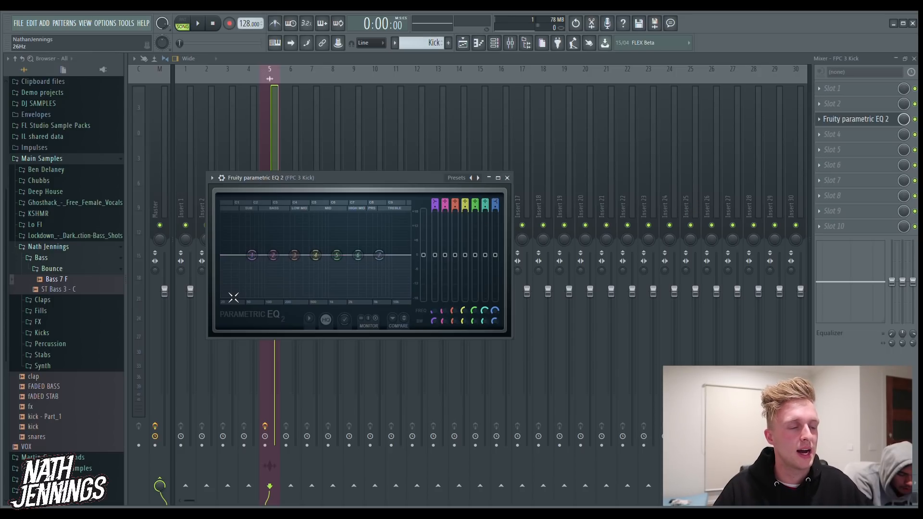
pyautogui.moveTo(255, 253); pyautogui.dragTo(272, 273)
pyautogui.scroll(-10, 277, 298)
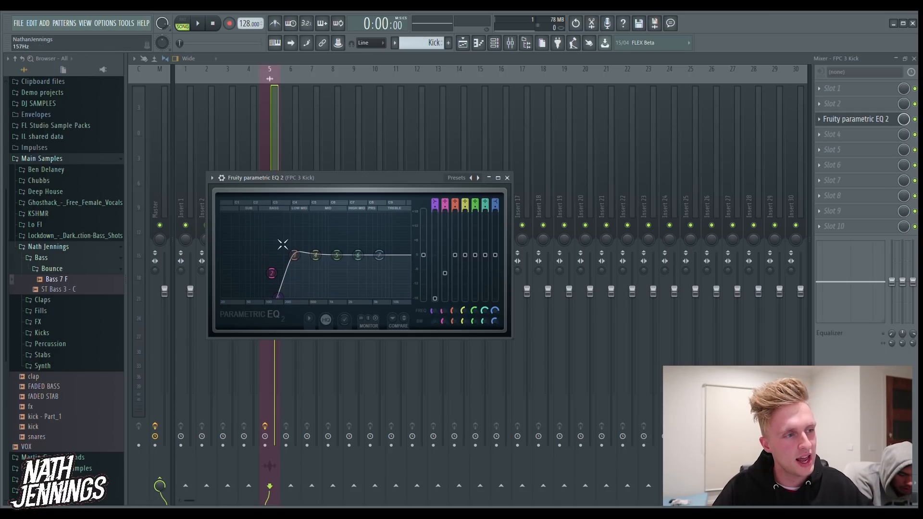
# Listen to the low-cut kick, steeply roll off its highs with EQ band 7, and play it again
pyautogui.click(198, 24)
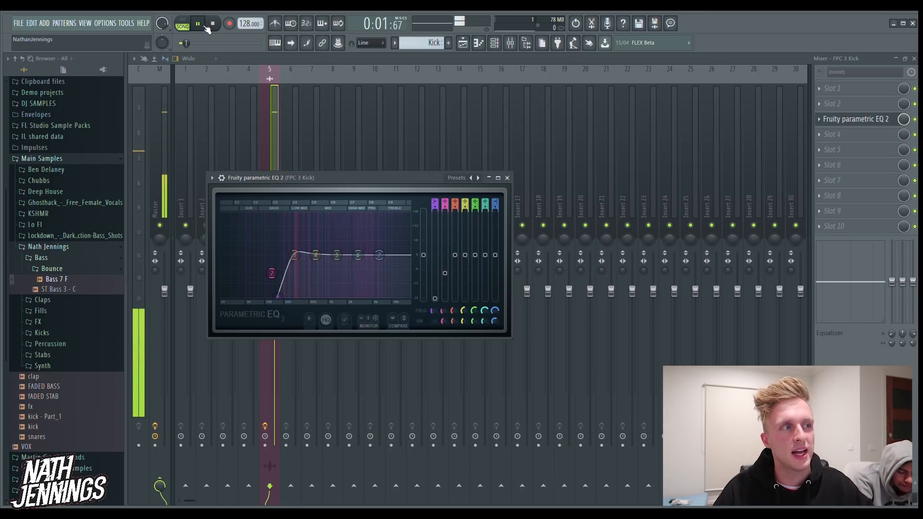
pyautogui.click(214, 25)
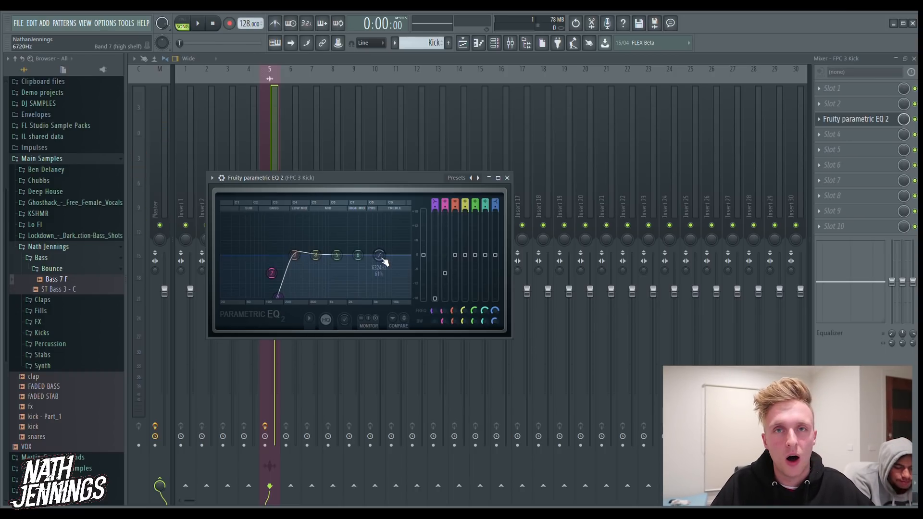
pyautogui.moveTo(395, 263); pyautogui.dragTo(369, 298)
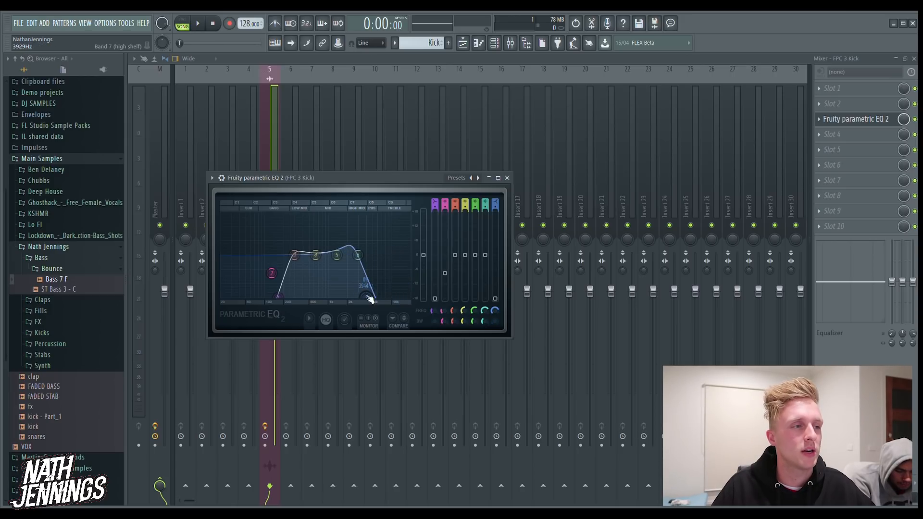
pyautogui.click(199, 24)
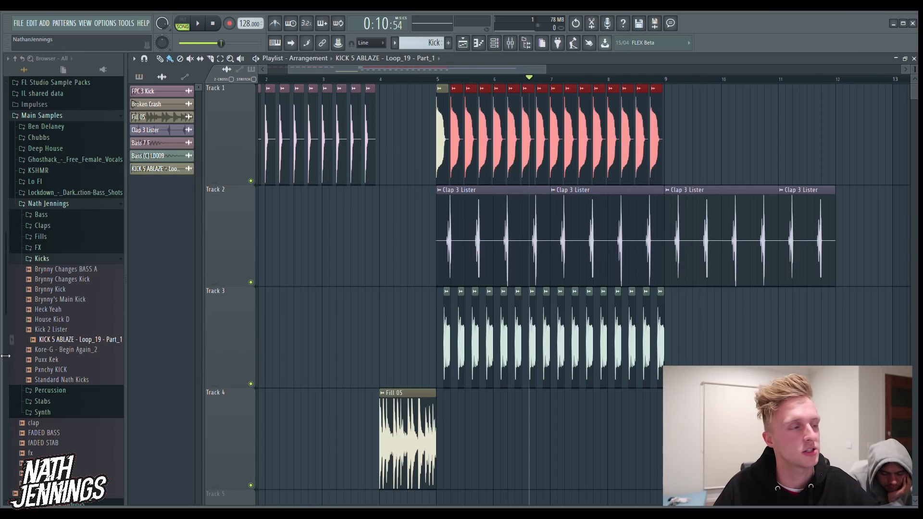
# Delete Fill 05 from Track 4, listen from just before bar 5, and remove the Clap 3 Lister clips from bar 9 onward
pyautogui.click(422, 79)
pyautogui.rightClick(412, 421)
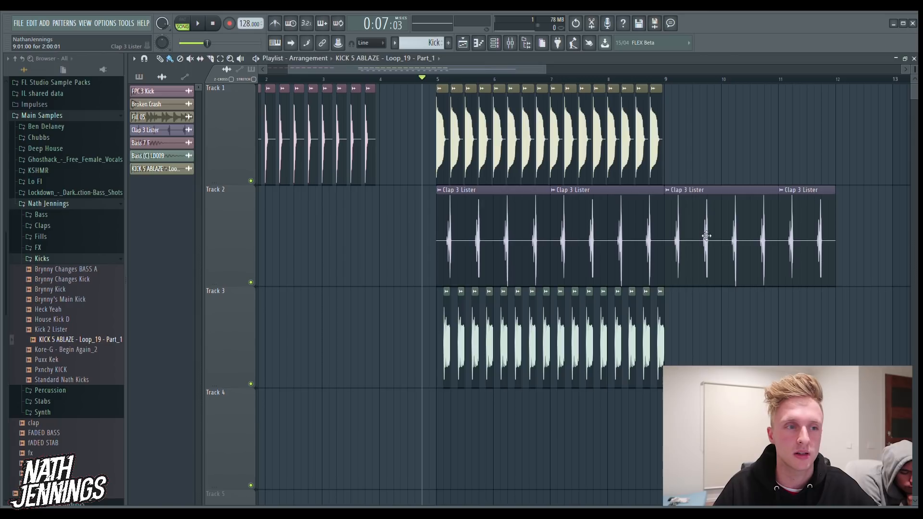
pyautogui.press('space')
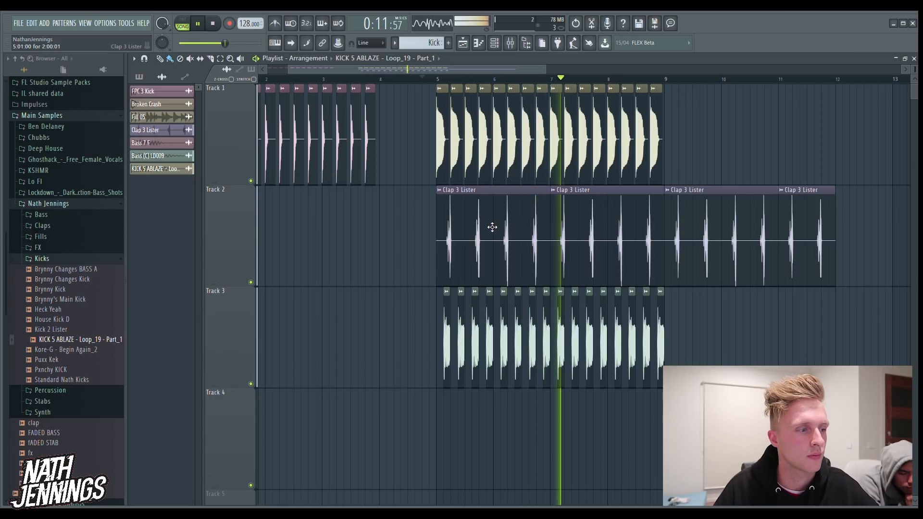
pyautogui.press('space')
pyautogui.rightClick(721, 230)
pyautogui.rightClick(790, 230)
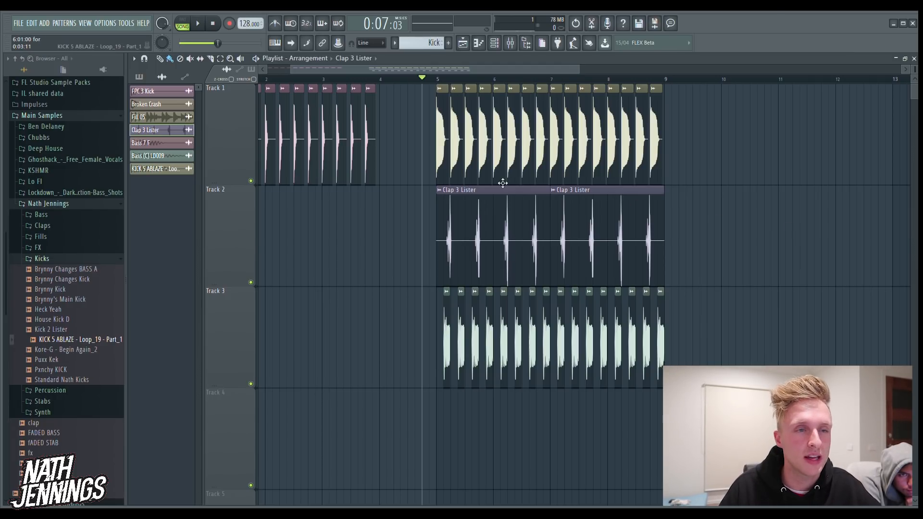
# Route the Clap 3 Lister channel to mixer insert 6 and check the neighbouring FPC 3 Kick insert
pyautogui.doubleClick(500, 226)
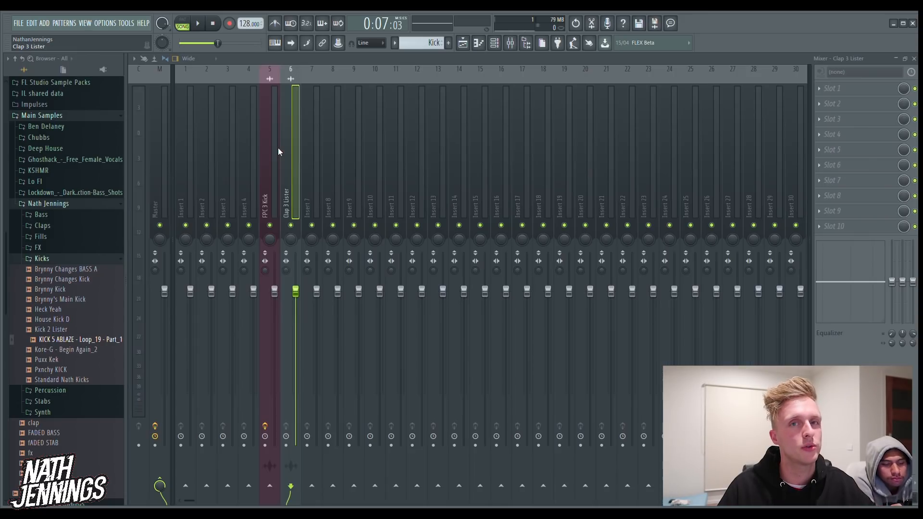
pyautogui.press('F9')
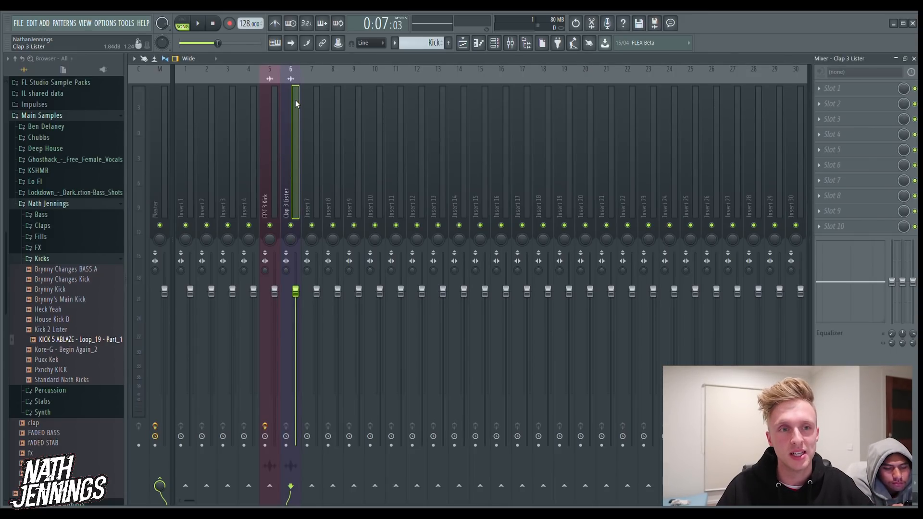
pyautogui.click(266, 118)
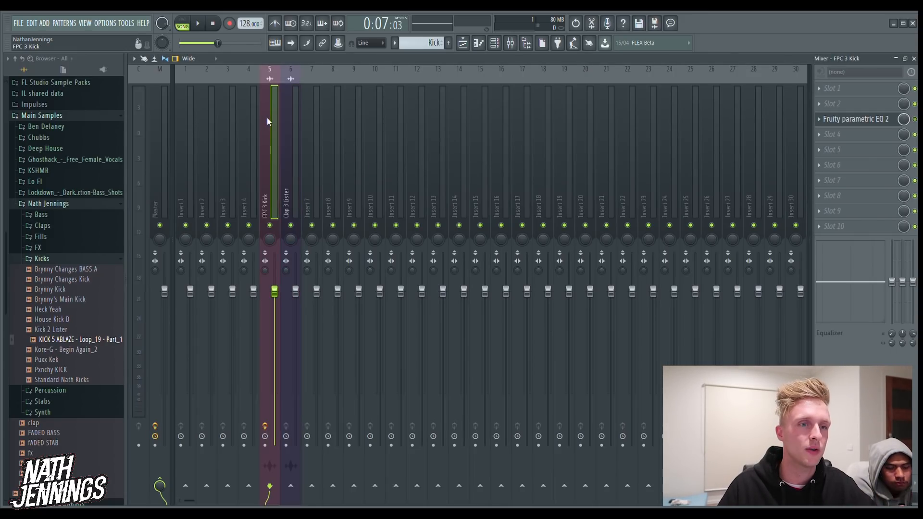
# Add Fruity parametric EQ 2 to slot 4 of the Clap 3 Lister insert, cut its lows with bands 1 and 2, and return to the playlist
pyautogui.click(287, 131)
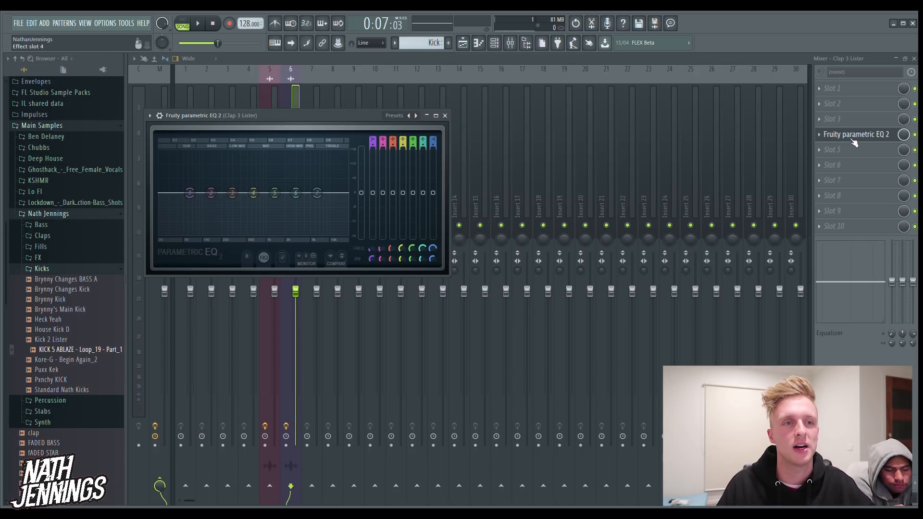
pyautogui.moveTo(191, 192); pyautogui.dragTo(213, 235)
pyautogui.scroll(-3, 201, 224)
pyautogui.moveTo(210, 202); pyautogui.dragTo(210, 217)
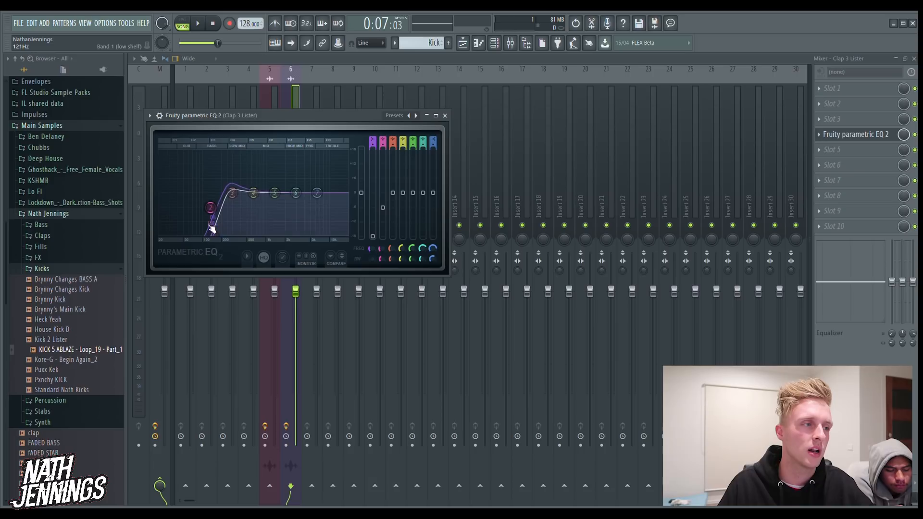
pyautogui.click(462, 43)
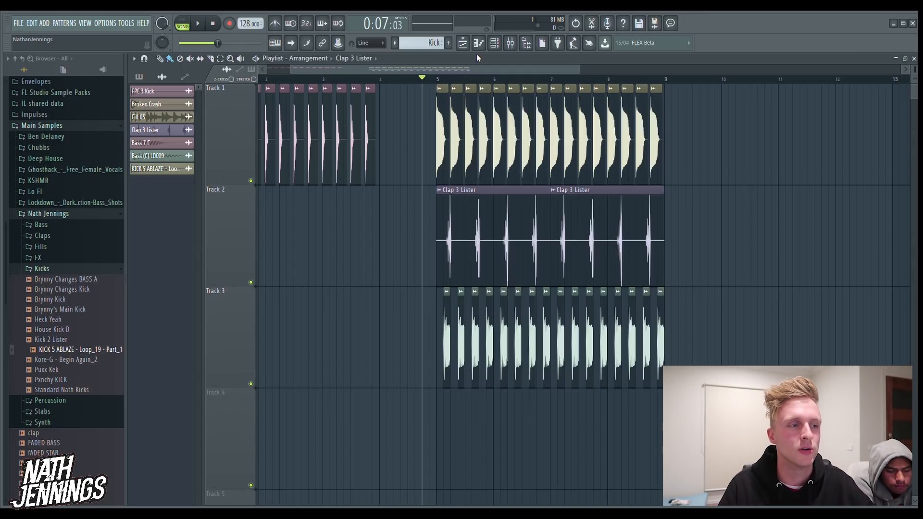
# Listen to the arrangement from just before bar 5 and check the Clap 3 Lister mixer insert
pyautogui.press('space')
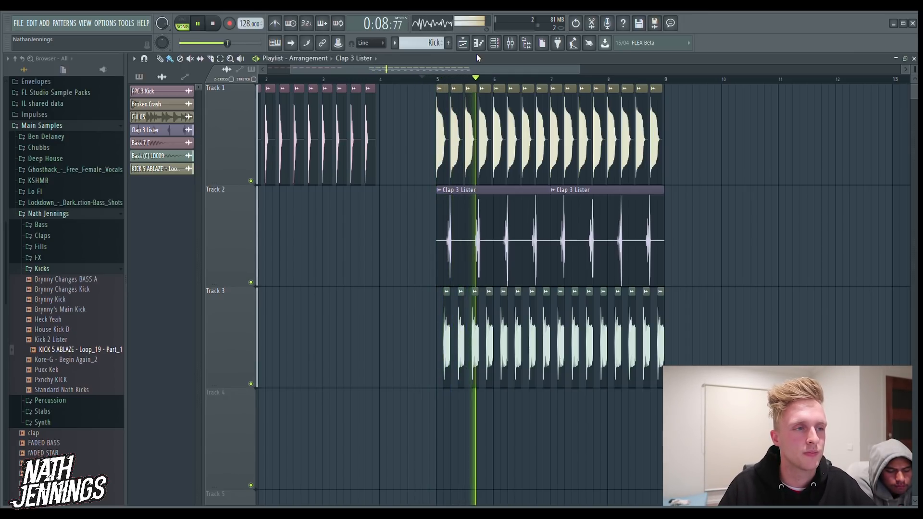
pyautogui.press('space')
pyautogui.click(511, 44)
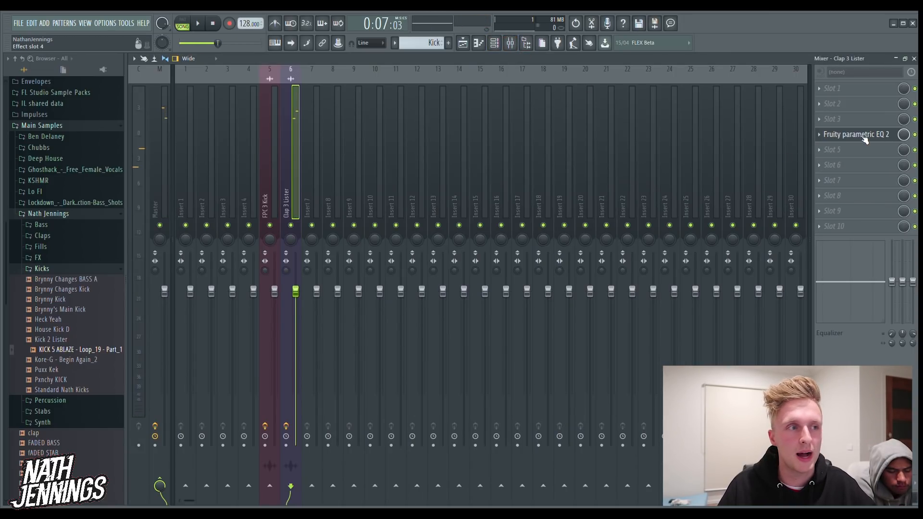
pyautogui.click(526, 42)
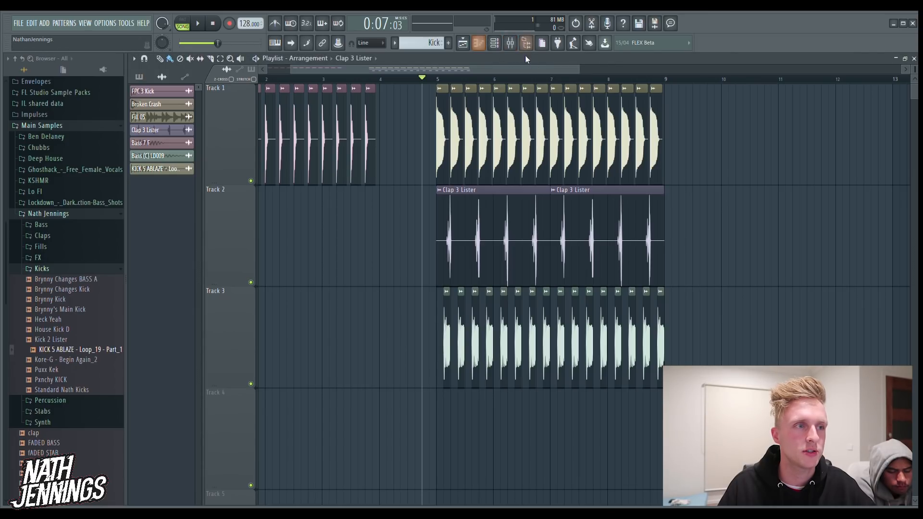
# Move band 1 of the Clap 3 Lister EQ to a higher low-cut frequency and listen to the arrangement from just before bar 5
pyautogui.click(510, 43)
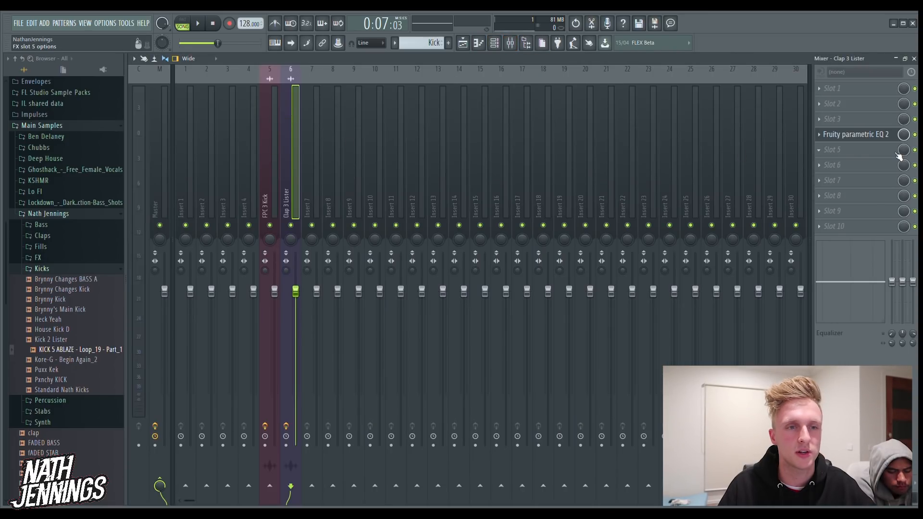
pyautogui.click(853, 135)
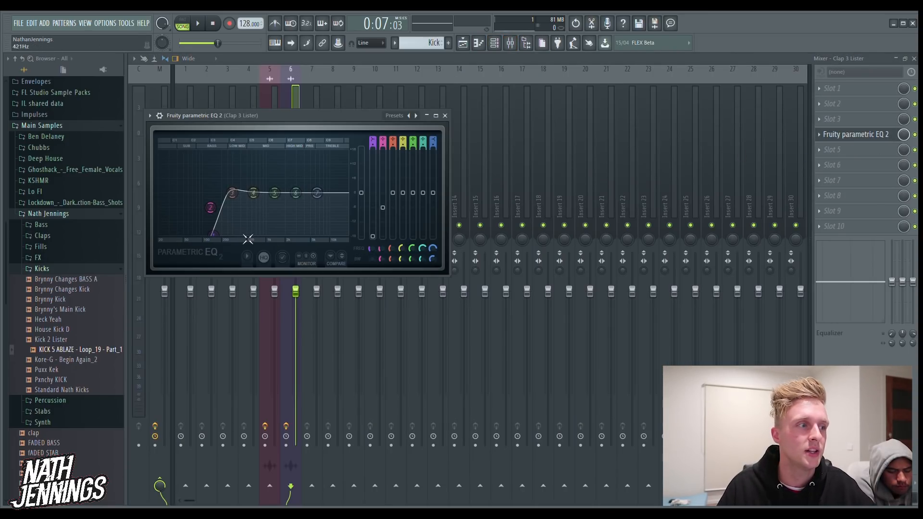
pyautogui.moveTo(226, 223)
pyautogui.mouseDown()
pyautogui.moveTo(236, 247)
pyautogui.moveTo(226, 233)
pyautogui.mouseUp()
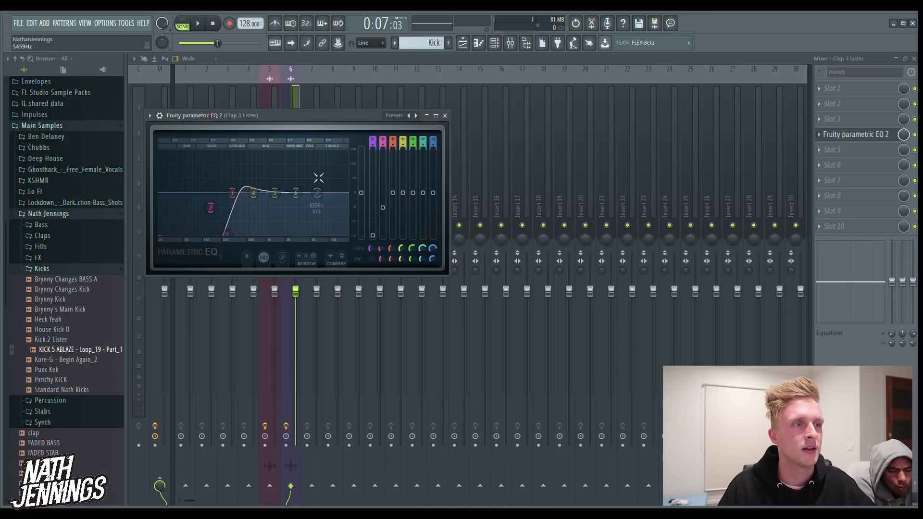
pyautogui.click(463, 44)
pyautogui.press('space')
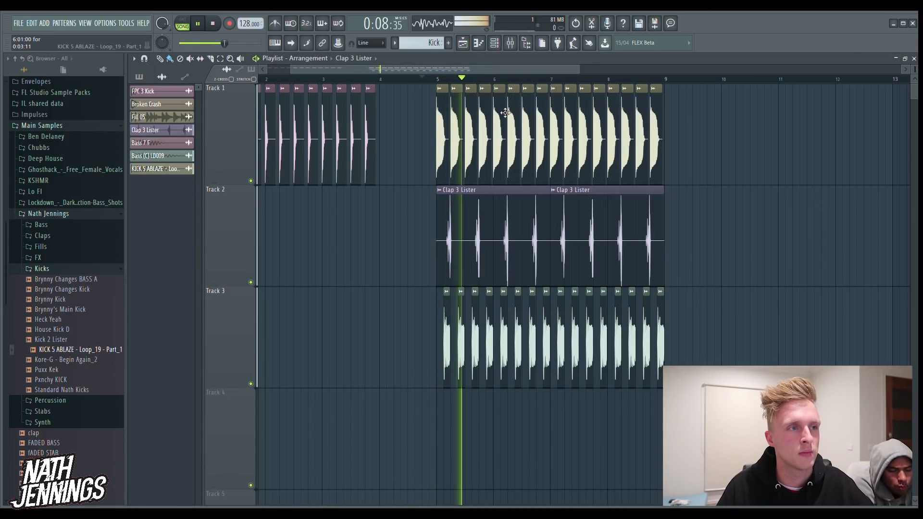
pyautogui.press('space')
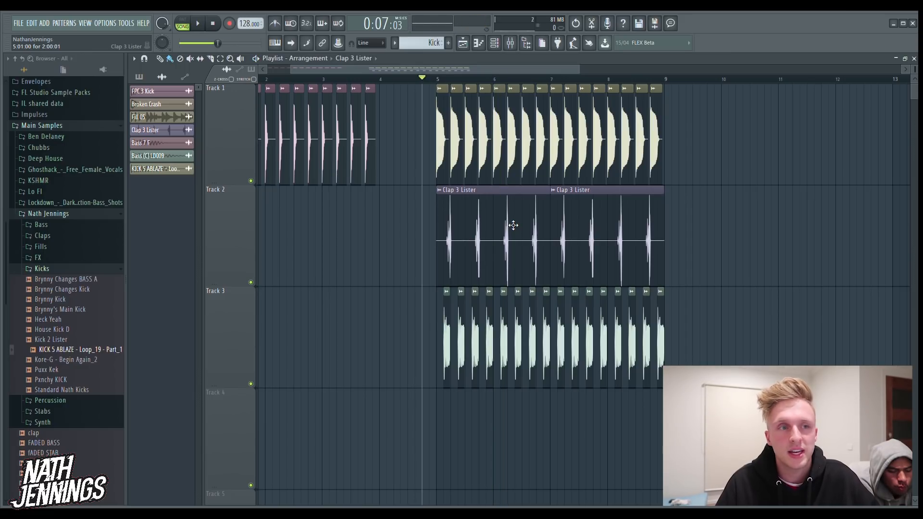
# Route the Bass (C) LD009 channel to mixer insert 8, add Fruity Reeverb 2 to slot 3, and return to the playlist
pyautogui.doubleClick(513, 225)
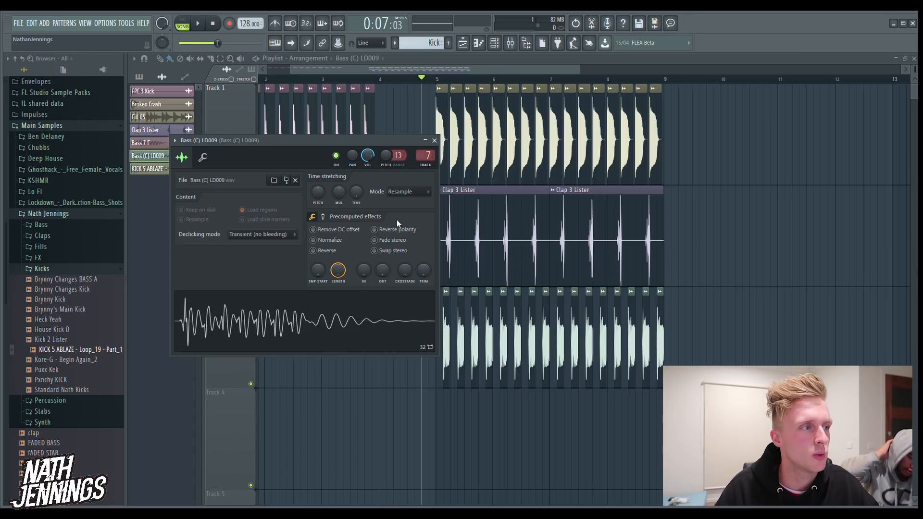
pyautogui.press('F9')
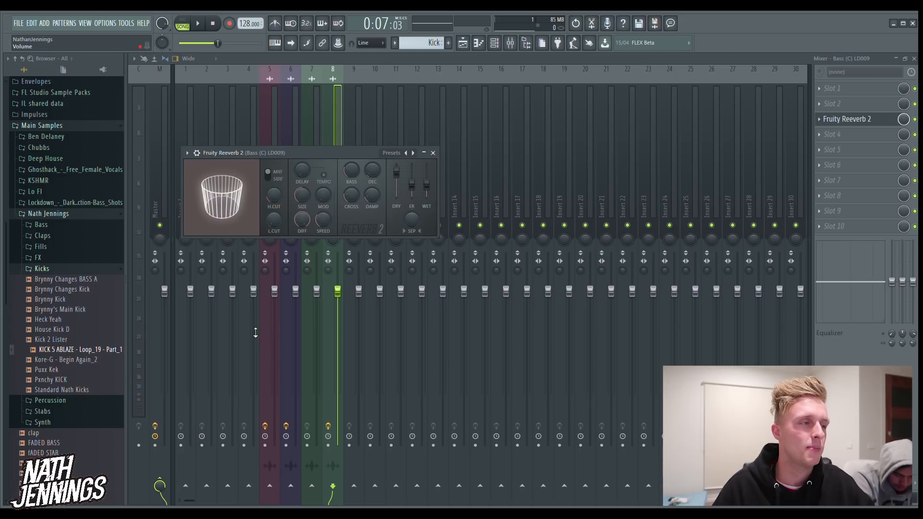
pyautogui.click(462, 43)
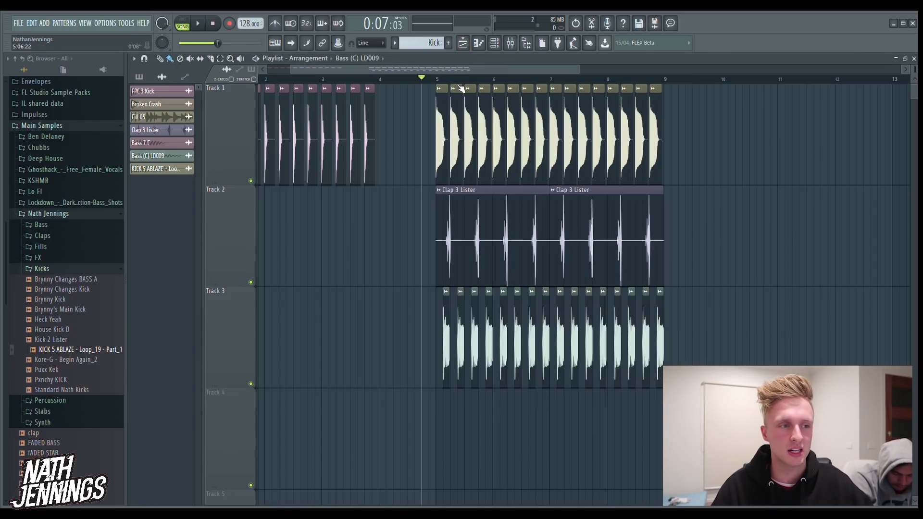
# Solo Track 3 in the playlist and listen to the bass with its reverb
pyautogui.rightClick(251, 385)
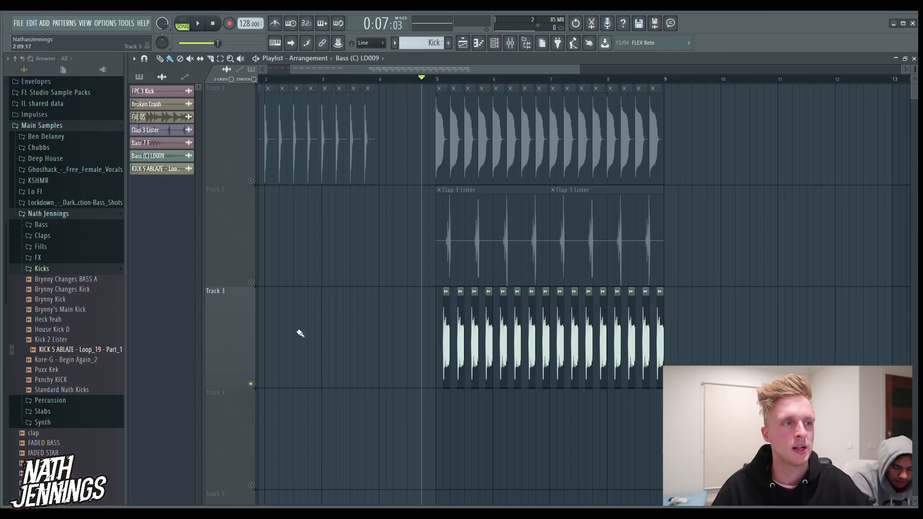
pyautogui.press('space')
pyautogui.press('space')
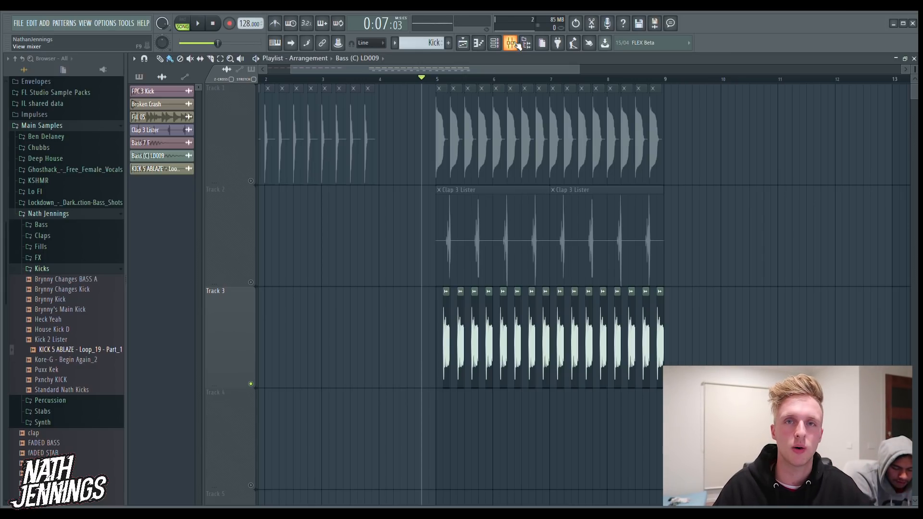
# Audition the bass reverb with a decay time of about 10.2 s, and set the decay to 0.2 s
pyautogui.click(511, 43)
pyautogui.click(846, 119)
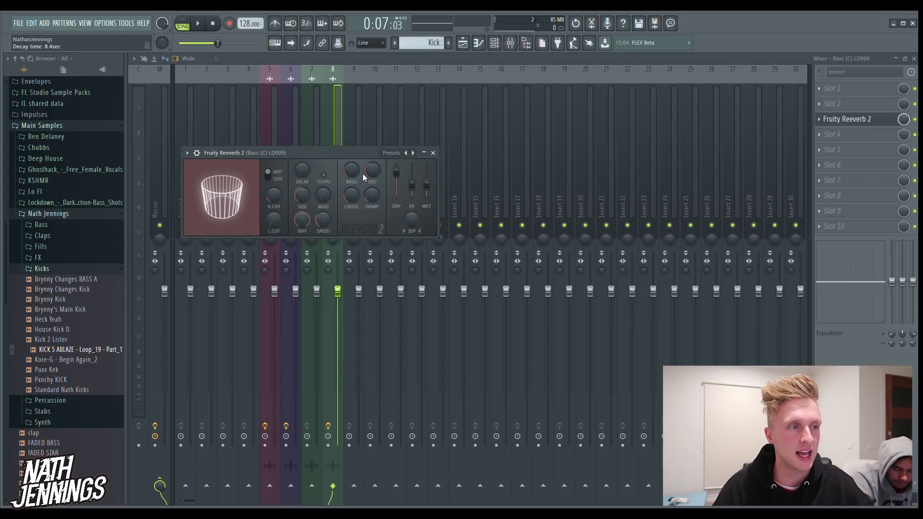
pyautogui.moveTo(368, 173); pyautogui.dragTo(367, 166)
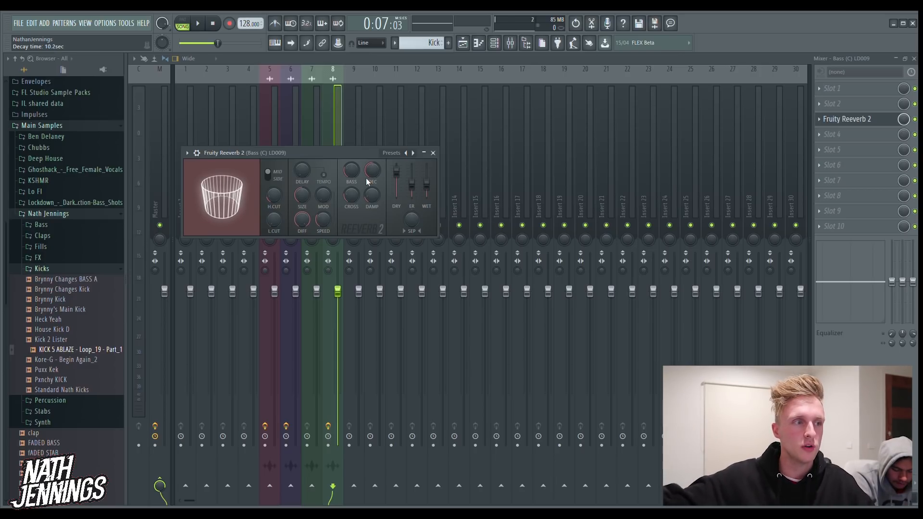
pyautogui.press('space')
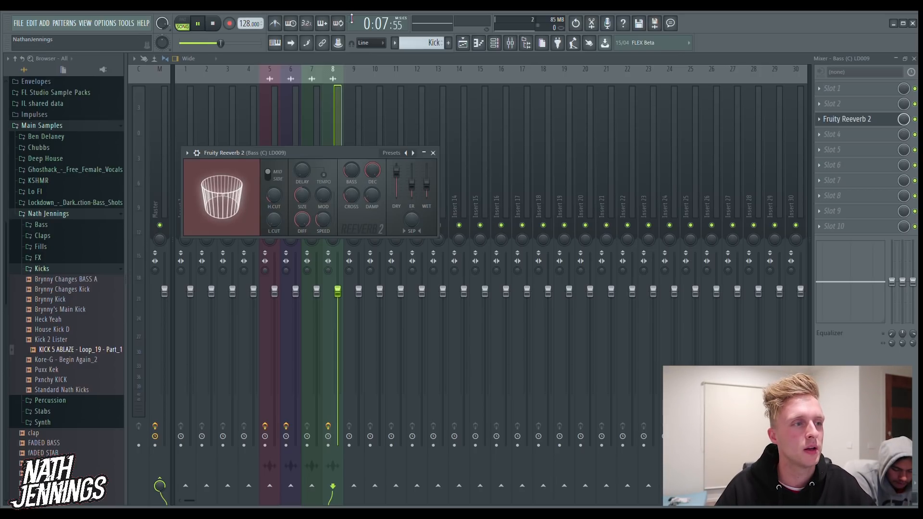
pyautogui.press('space')
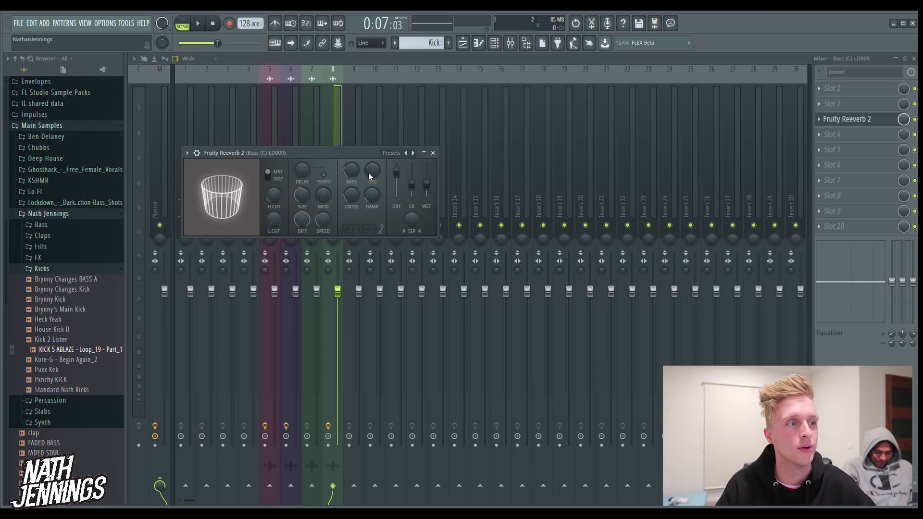
pyautogui.moveTo(371, 171); pyautogui.dragTo(371, 169)
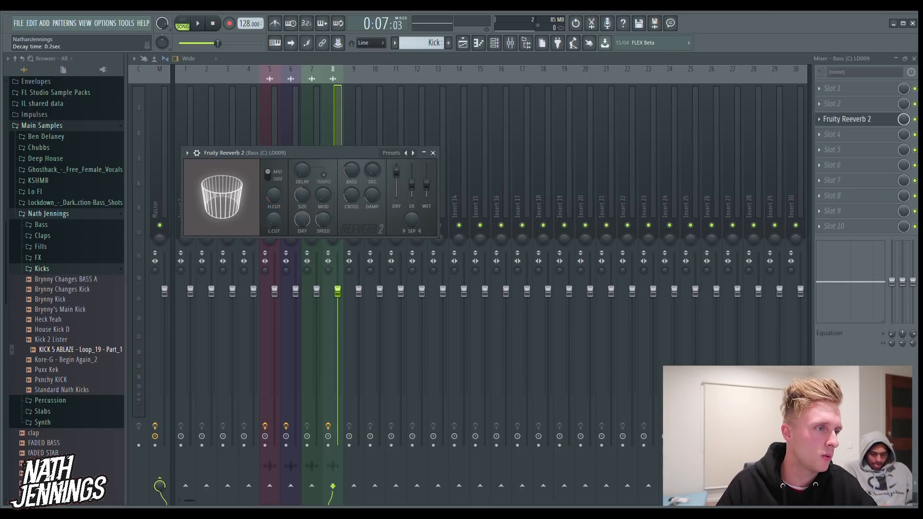
# Add Fruity WaveShaper to slot 5 of the bass insert, bend its curve upward to about 16% tension, and listen
pyautogui.click(833, 148)
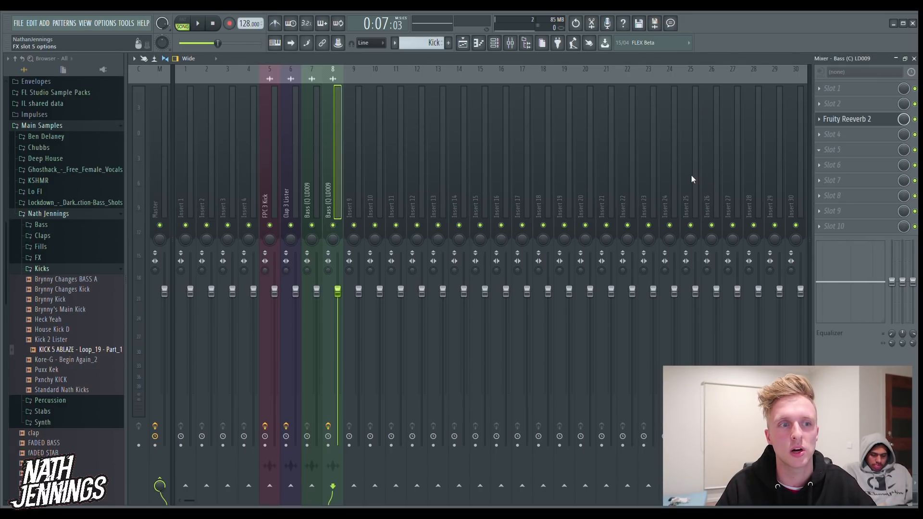
pyautogui.click(686, 204)
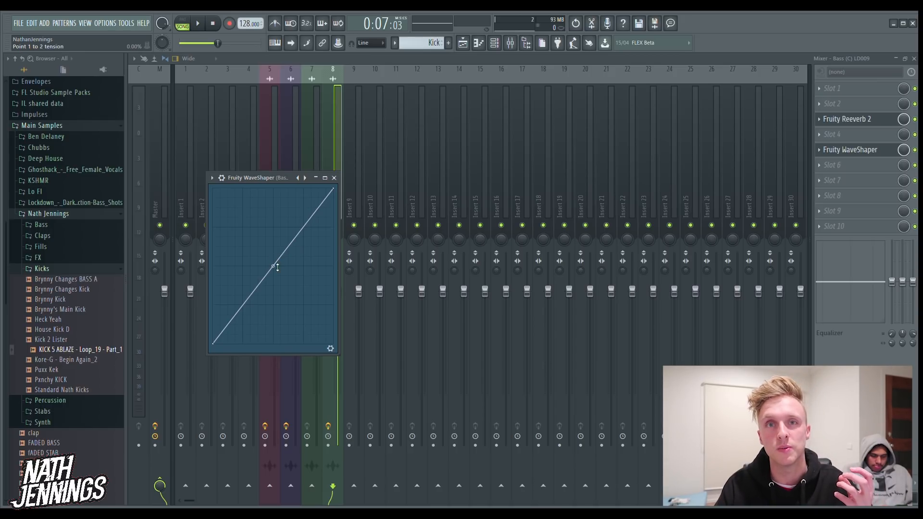
pyautogui.moveTo(274, 270); pyautogui.dragTo(274, 231)
pyautogui.press('space')
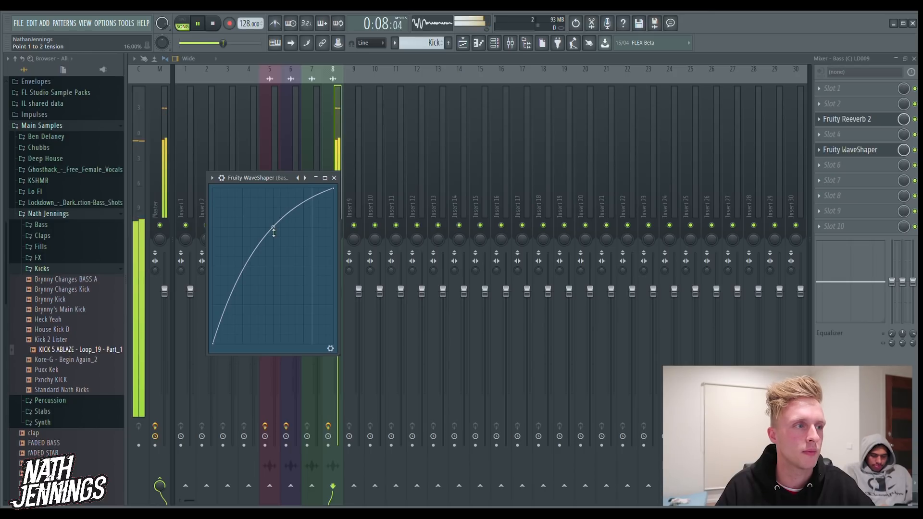
pyautogui.press('space')
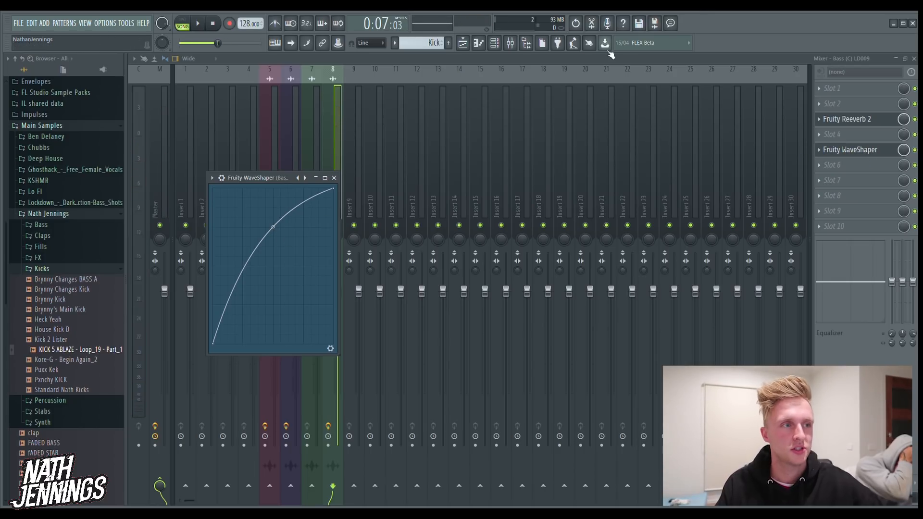
# Unsolo Track 3 in the playlist and play all tracks together from just before bar 5
pyautogui.click(463, 44)
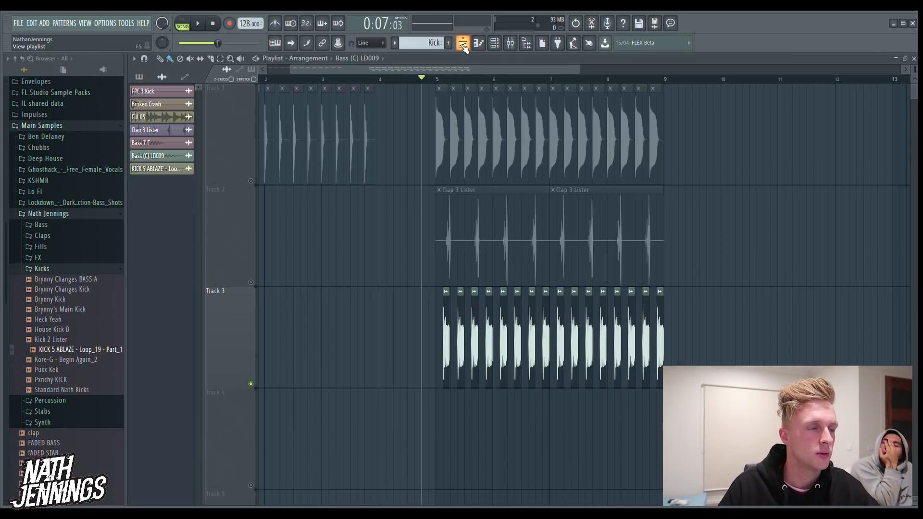
pyautogui.rightClick(251, 282)
pyautogui.rightClick(251, 283)
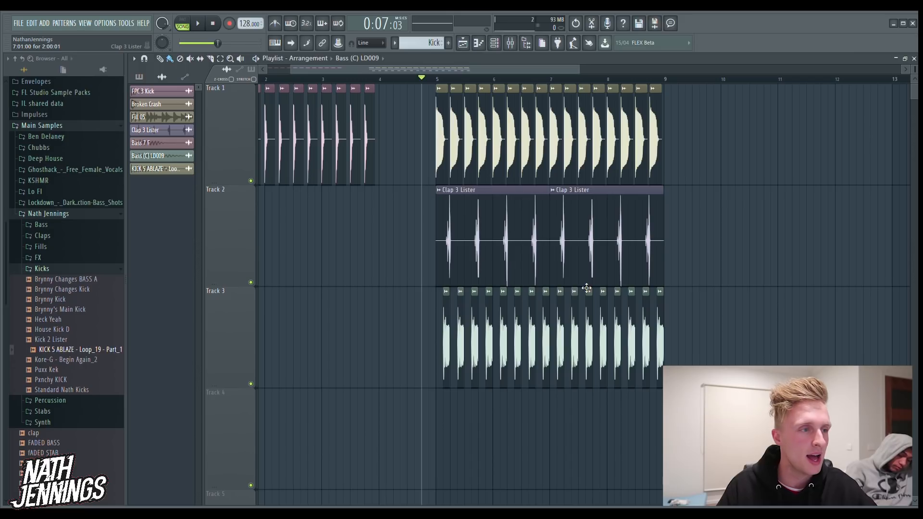
pyautogui.press('space')
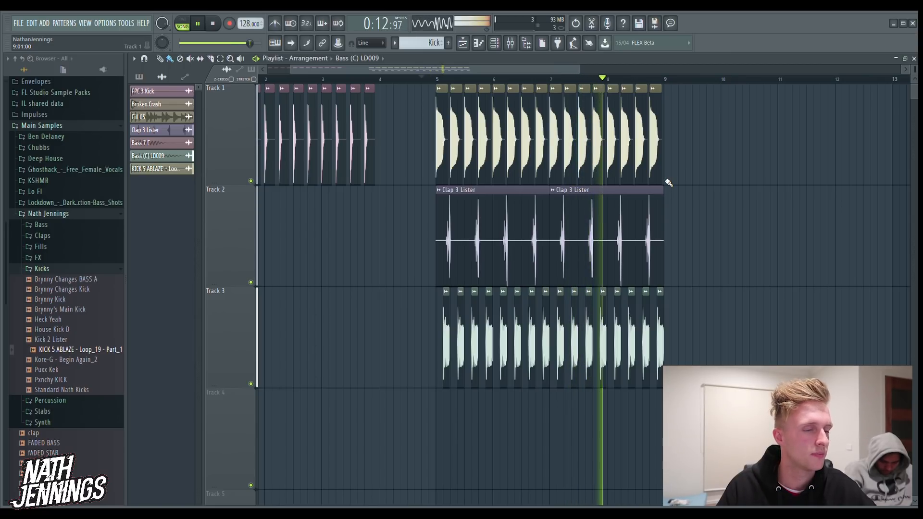
pyautogui.press('space')
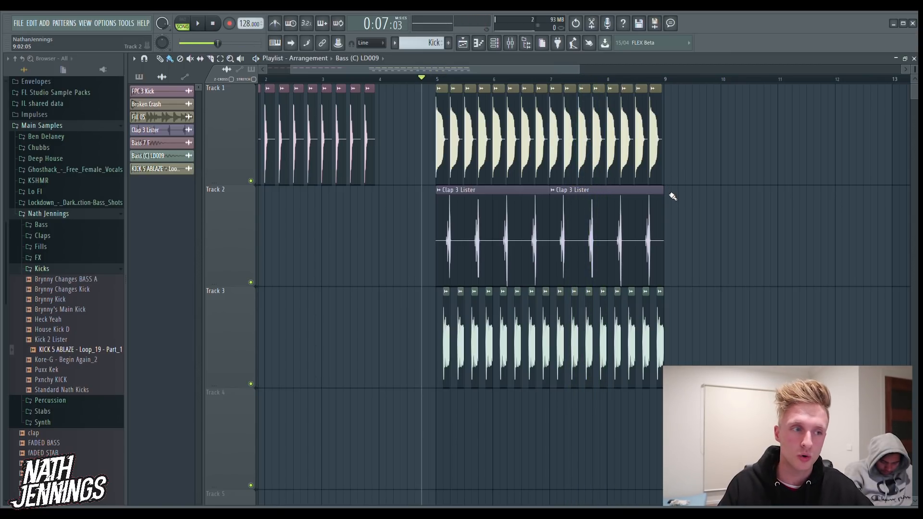
# Duplicate all kick, clap and bass clips of bars 5 to 8 on Tracks 1 to 3 so the copies start at bar 9
pyautogui.moveTo(580, 69); pyautogui.dragTo(645, 68)
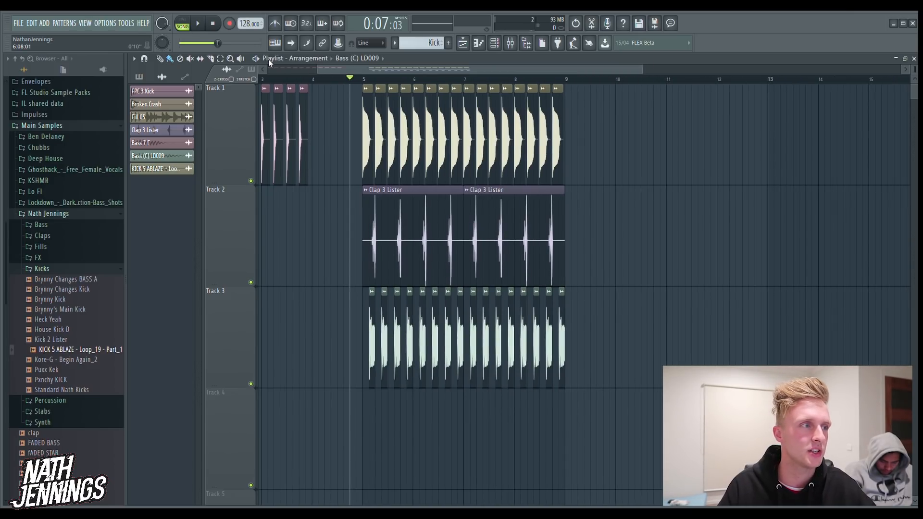
pyautogui.click(220, 58)
pyautogui.moveTo(360, 84); pyautogui.dragTo(615, 343)
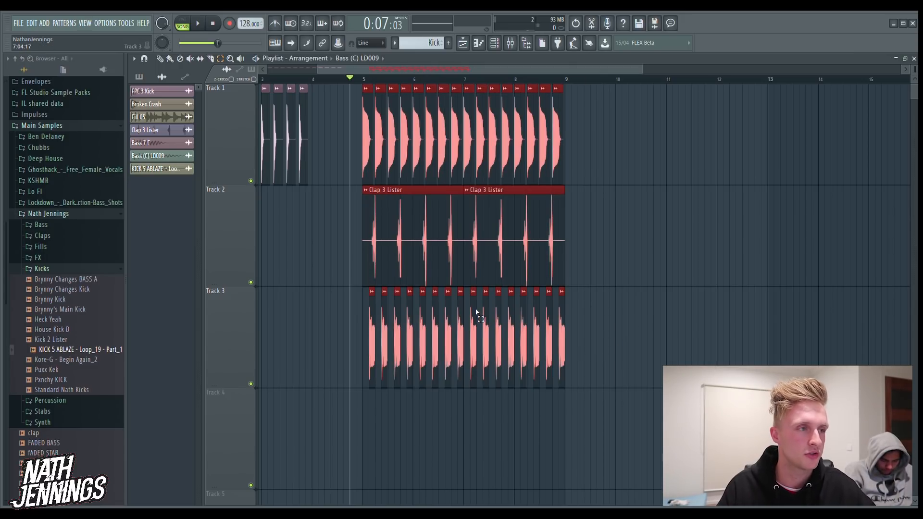
pyautogui.hotkey('ctrl', 'c')
pyautogui.hotkey('ctrl', 'v')
pyautogui.click(160, 59)
pyautogui.moveTo(290, 210); pyautogui.dragTo(602, 206)
pyautogui.moveTo(456, 68); pyautogui.dragTo(535, 64)
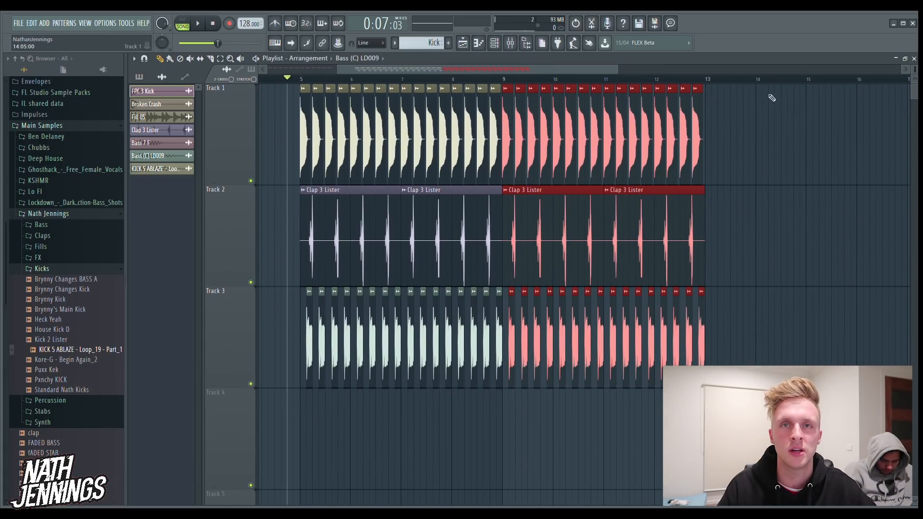
pyautogui.click(779, 248)
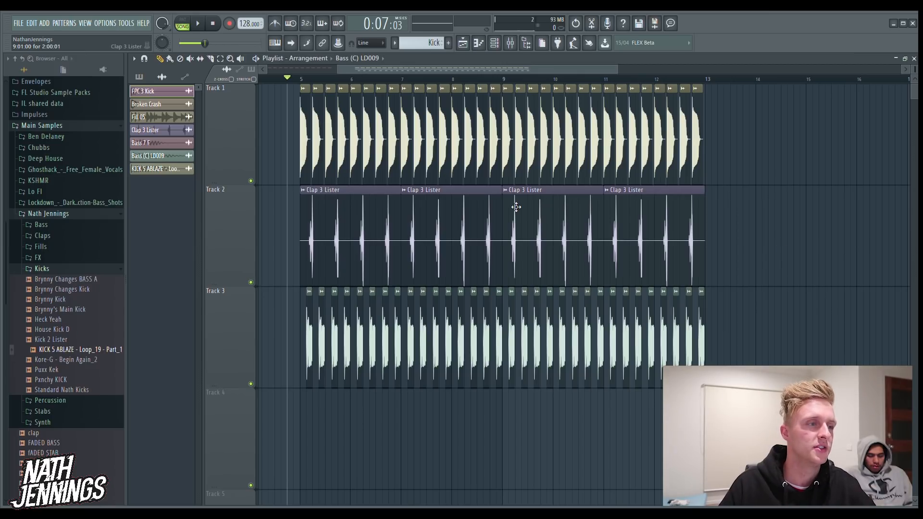